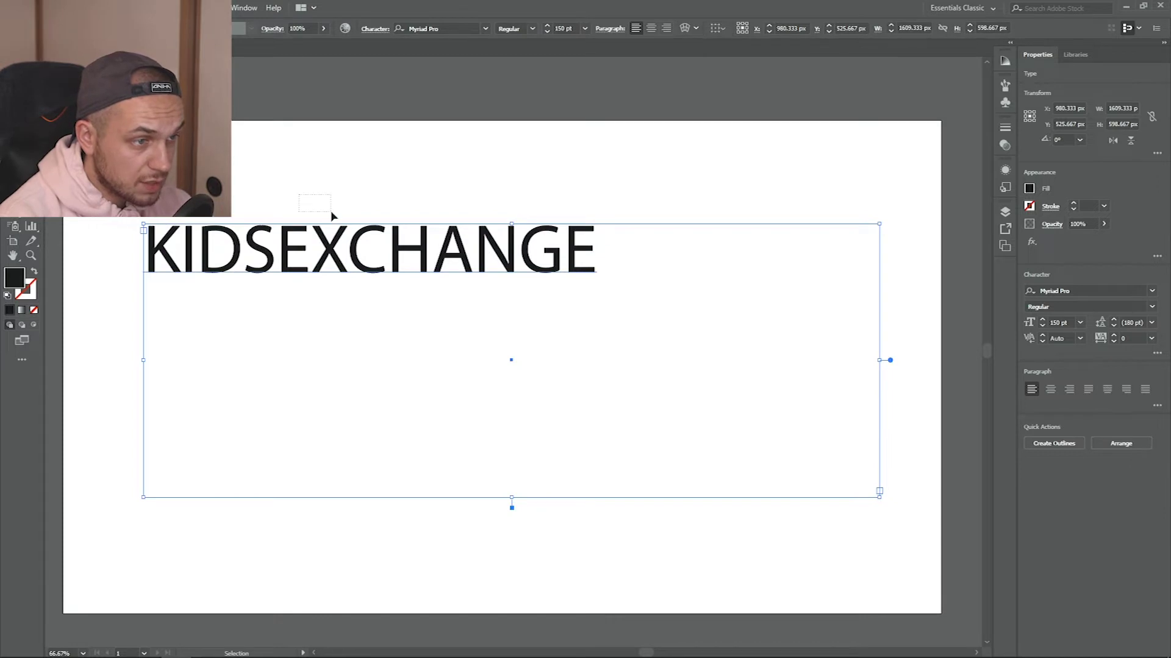
Move the KIDSEXCHANGE text frame further down and to the right on the artboard and set its font to Arial.
left_click_drag(309, 236, 363, 297)
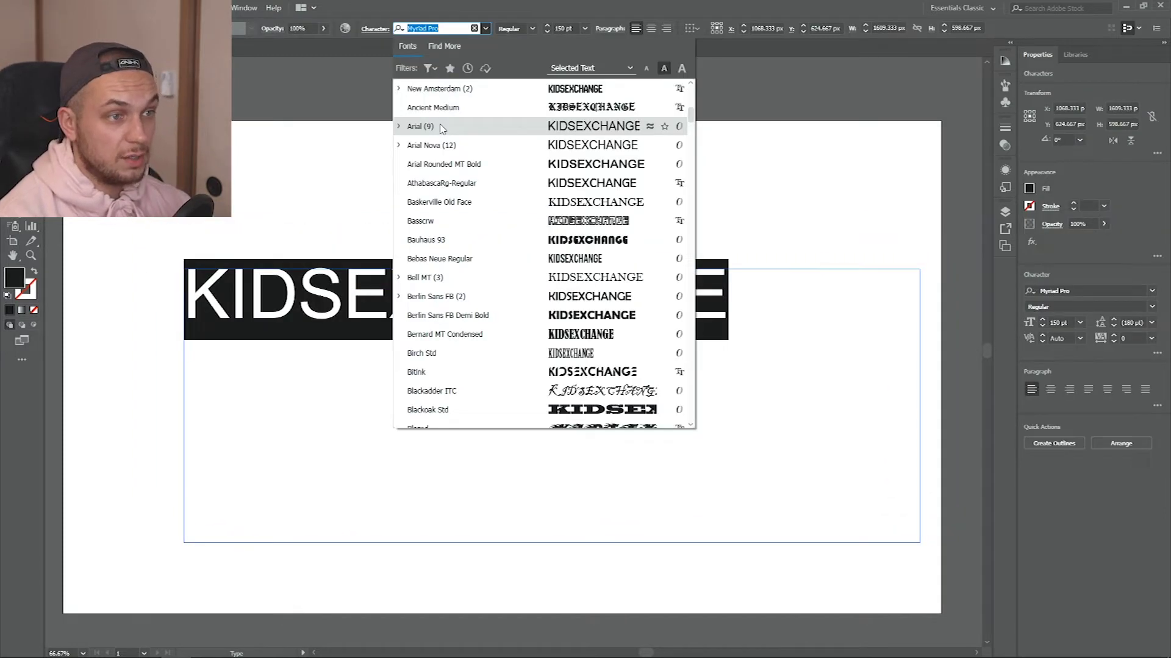
left_click(426, 123)
left_click(437, 295)
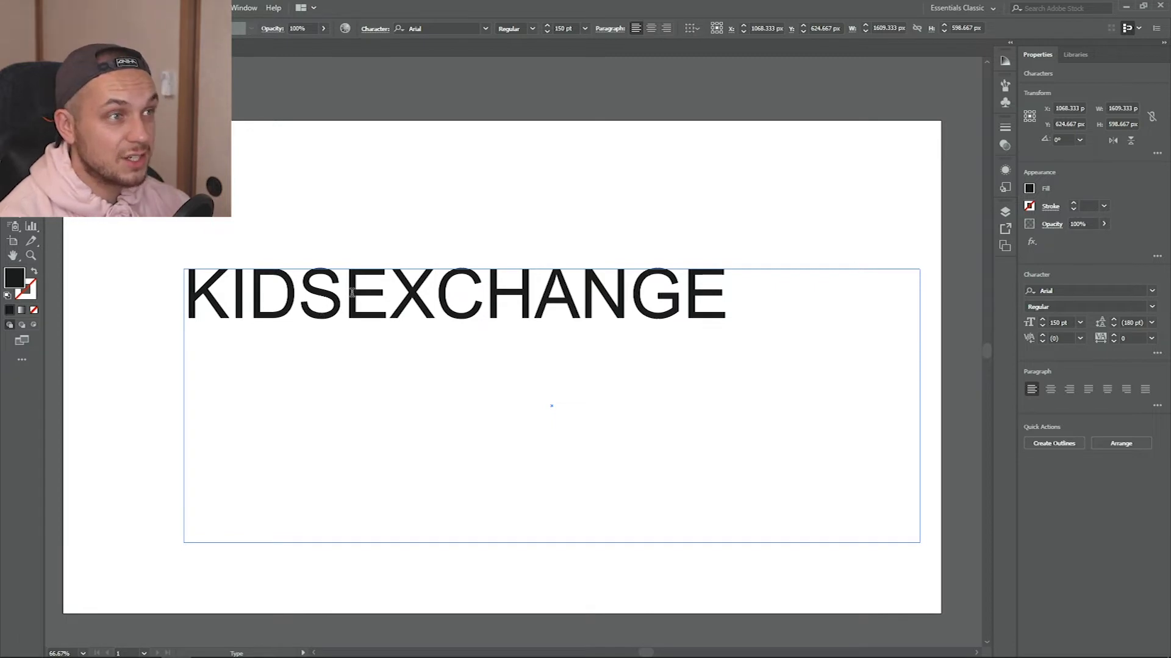
Set the word EXCHANGE within the KIDSEXCHANGE text to the Arial Black style and finish editing the text.
left_click_drag(352, 293, 726, 296)
left_click(485, 29)
left_click(531, 29)
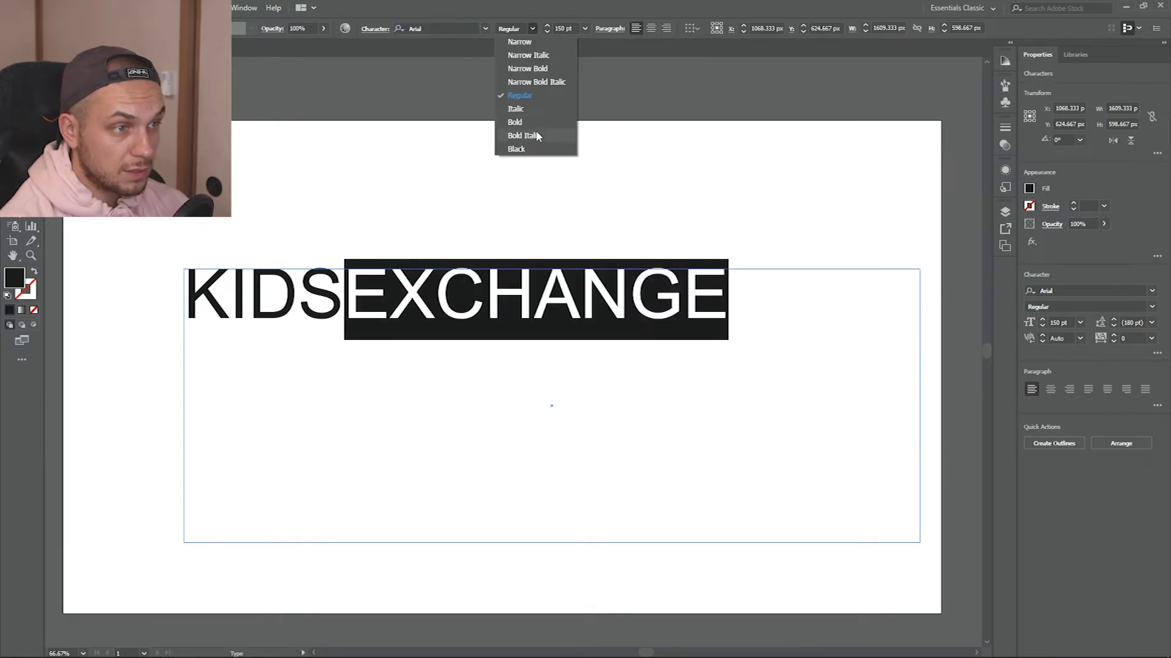
left_click(517, 122)
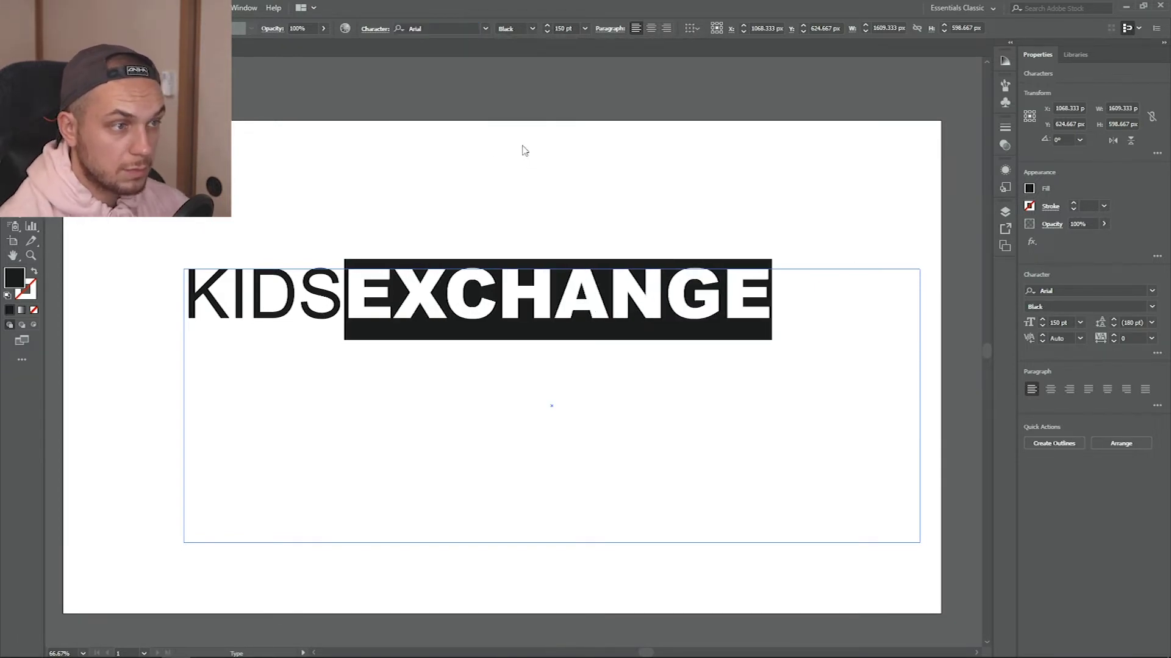
left_click(355, 306)
key("Escape")
left_click(282, 217)
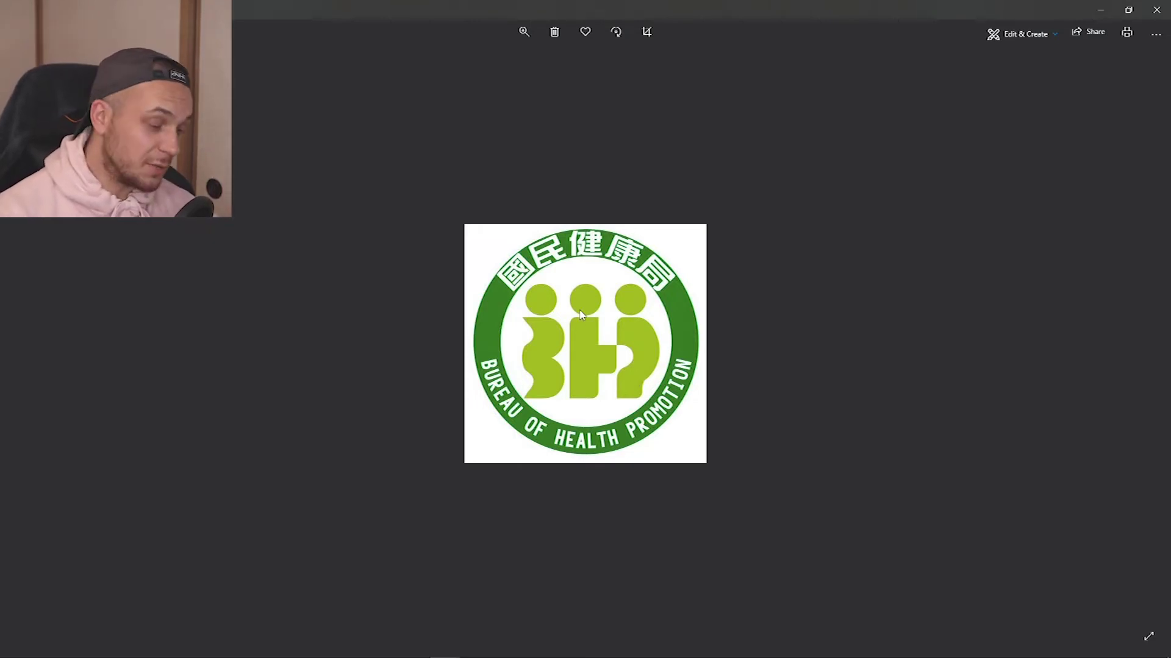
Look through the sample logo images in the photo viewer and the thumbnails on the branding portfolio web page.
key("Right")
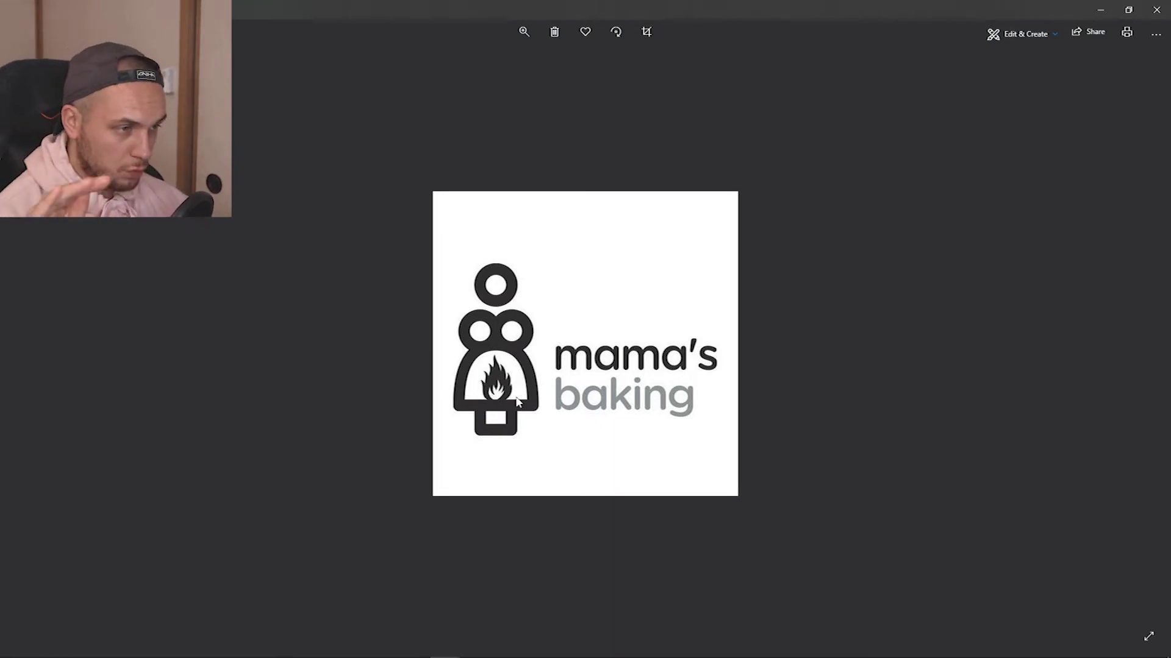
key("Right")
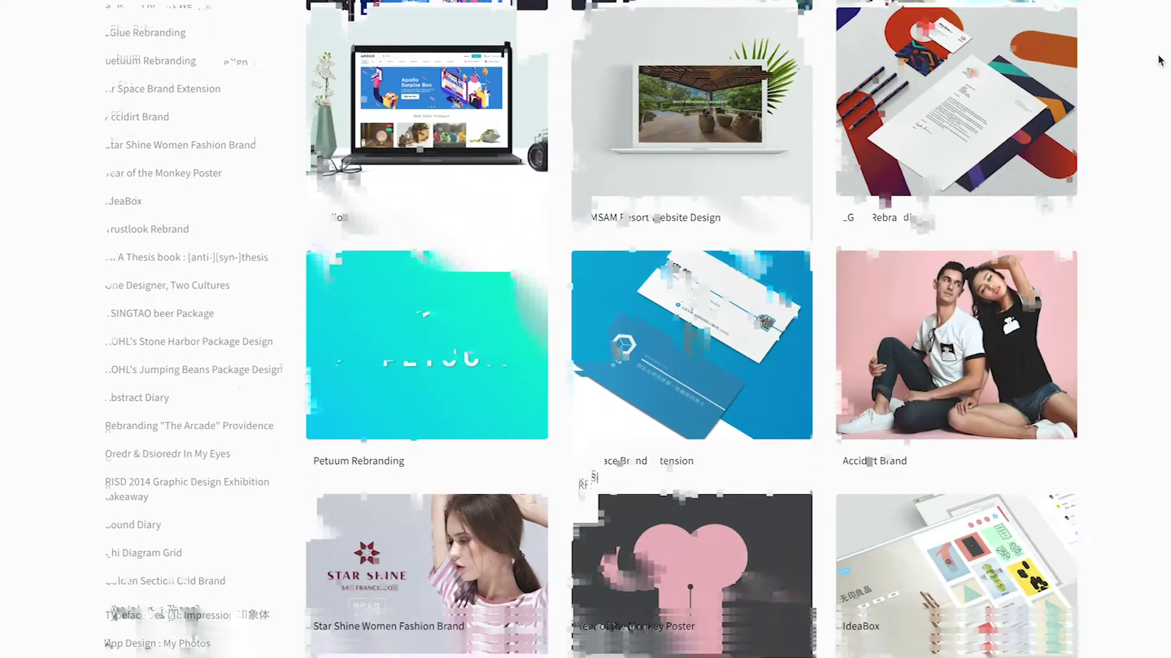
scroll(1159, 60, "down", 4)
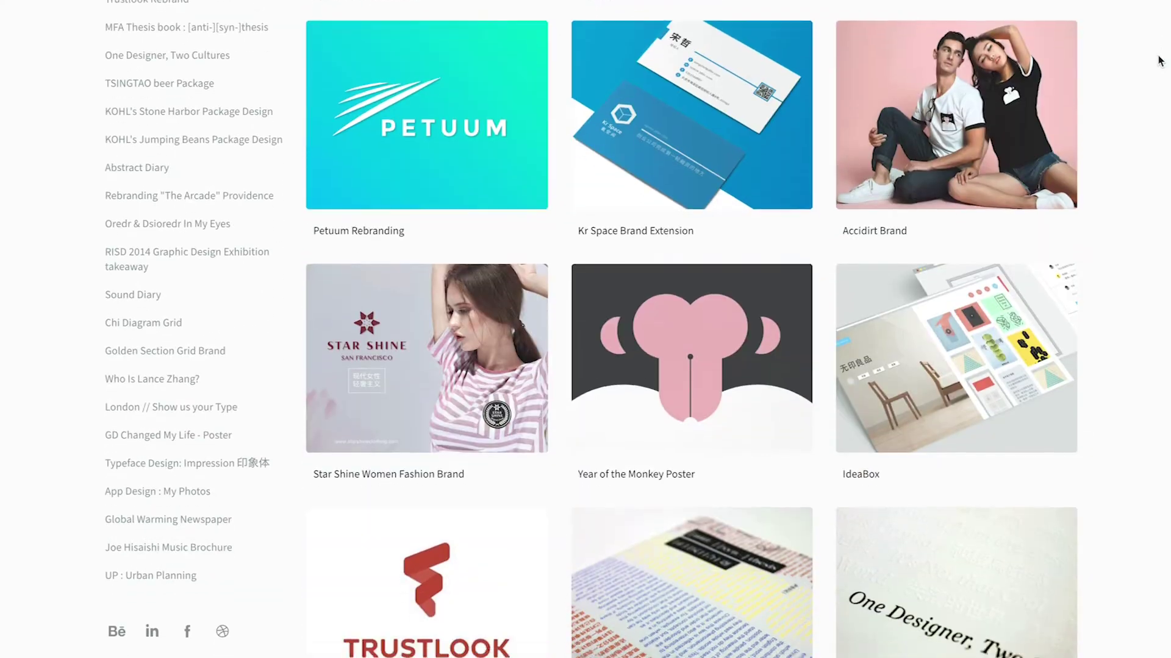
scroll(1160, 60, "down", 10)
scroll(1159, 60, "down", 4)
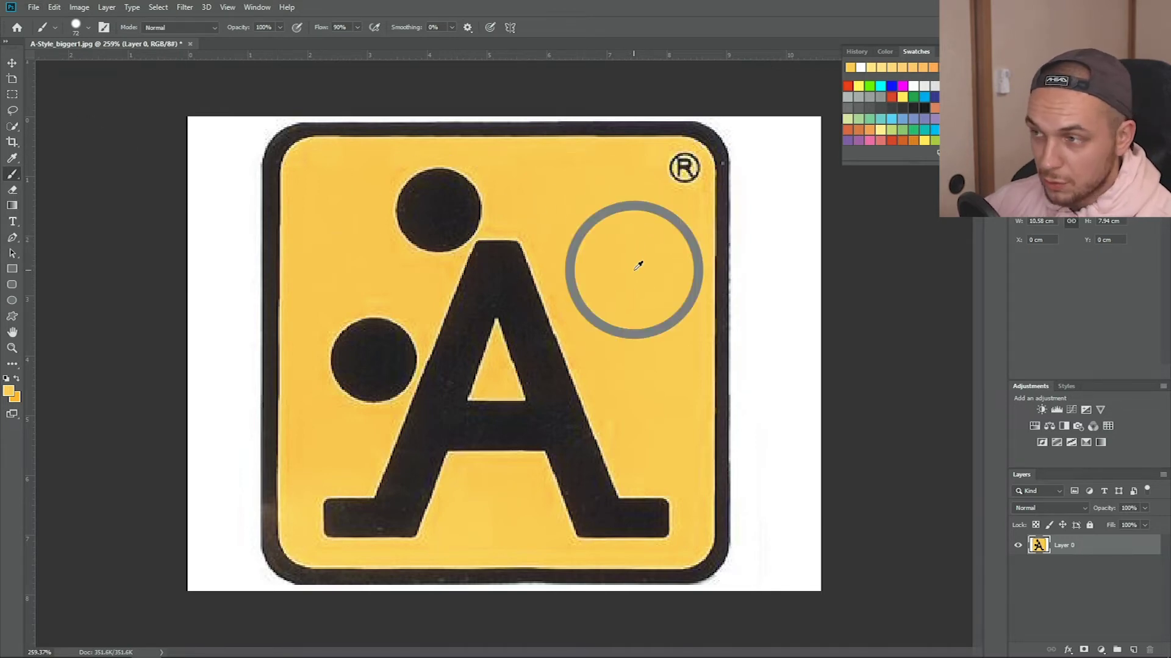
In Photoshop, paint over the two black dots beside the letter A in the background yellow with a 64 px brush.
left_click(90, 28)
left_click_drag(97, 67, 92, 66)
mouse_move(438, 207)
left_mouse_down()
mouse_move(421, 256)
mouse_move(438, 209)
left_mouse_up()
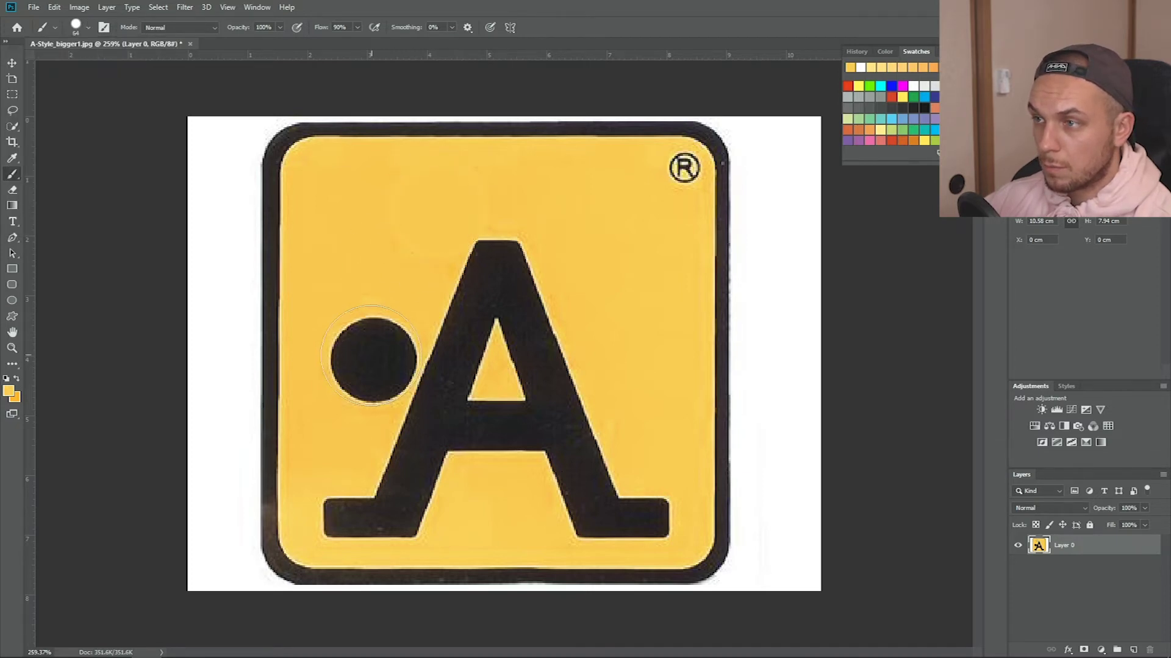
left_click(368, 357)
left_click(369, 356)
Move the letter A upward within the yellow square and fill the emptied strip beneath it with the background yellow.
scroll(738, 412, "down", 1)
scroll(738, 411, "down", 1)
key("m")
left_click(372, 285)
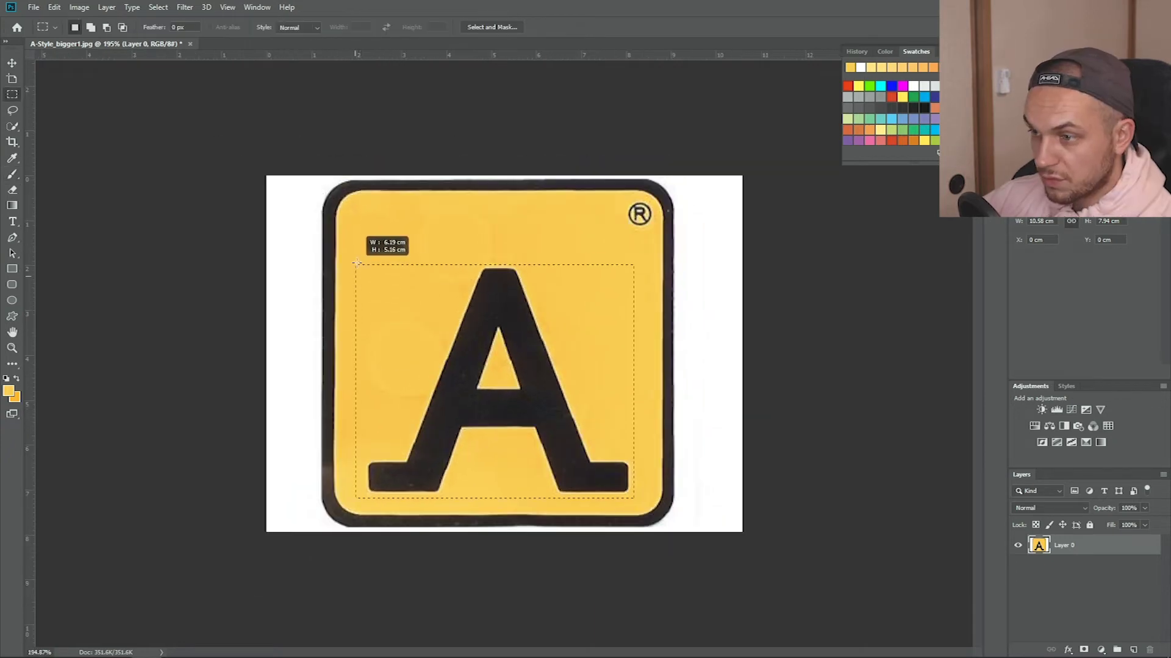
left_click_drag(526, 400, 536, 376)
key("ctrl+d")
key("g")
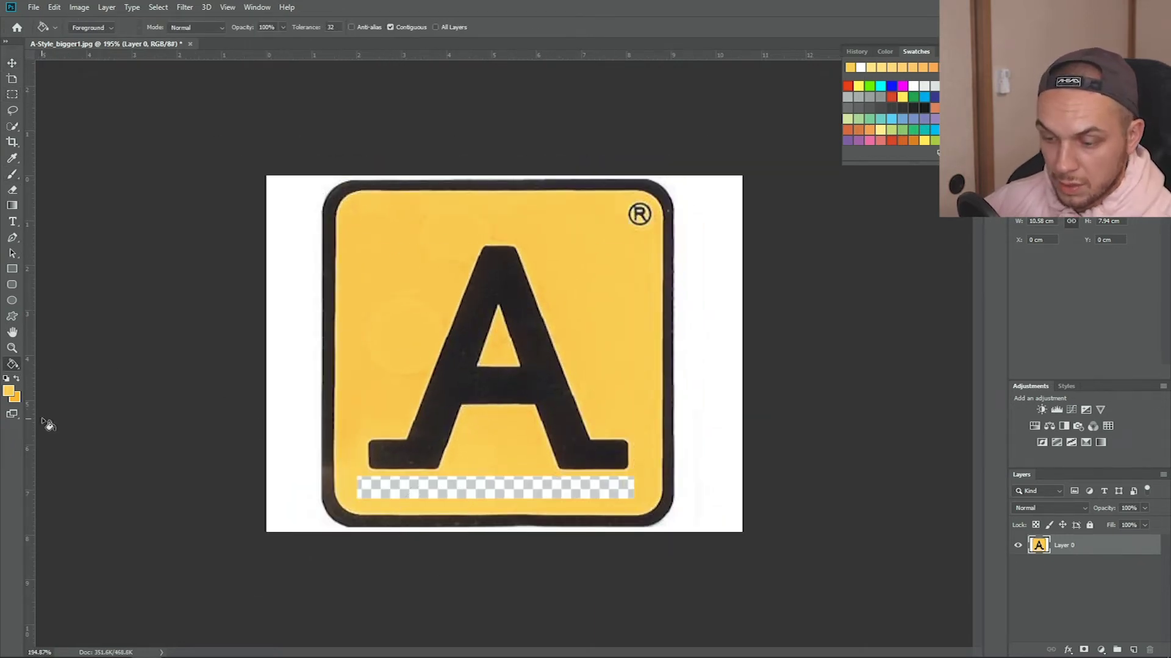
left_click(506, 495)
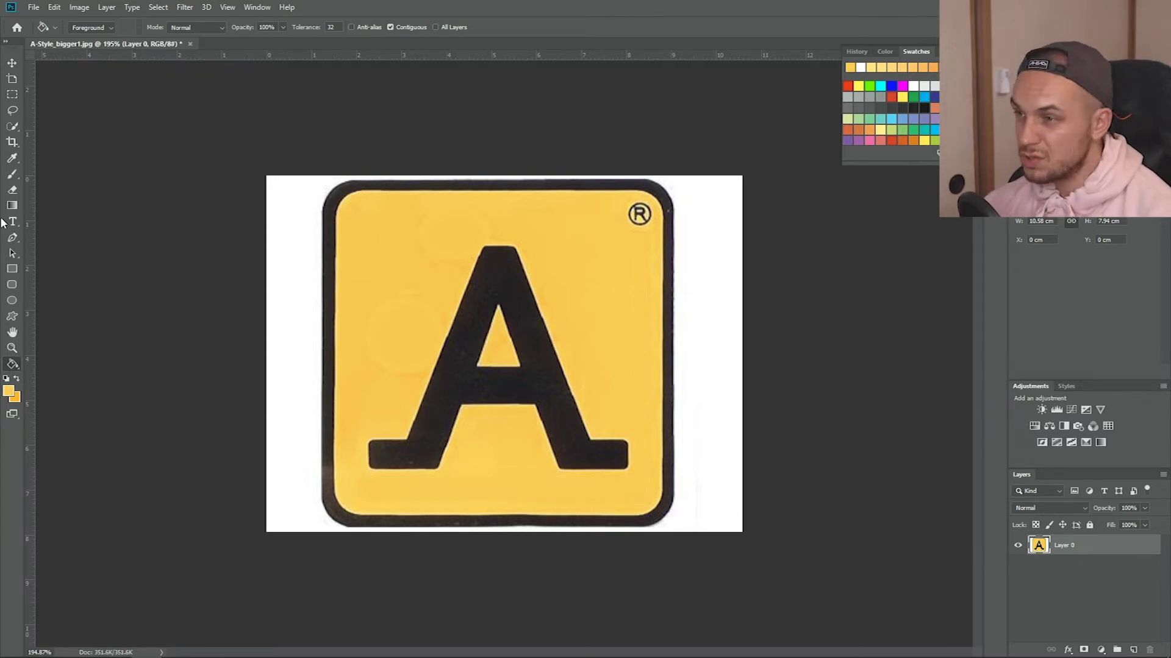
Select the O of the horizontal OGC logo with an ellipse about 4 by 3.5 cm and move it left, away from the G.
left_click_drag(160, 310, 333, 469)
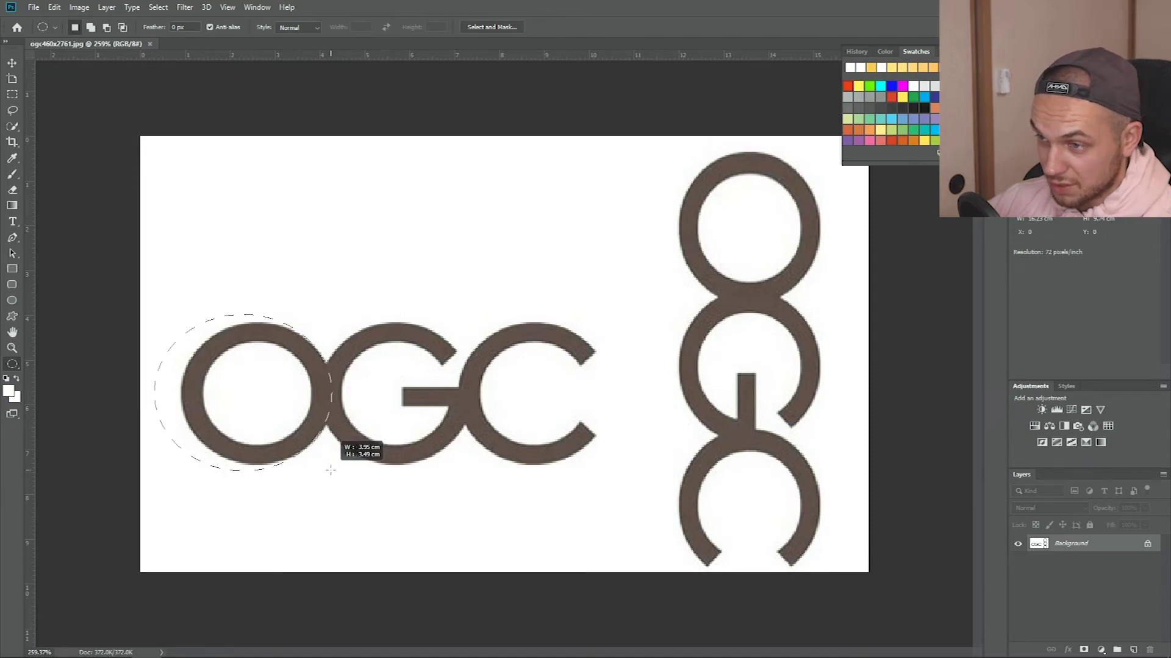
left_click_drag(332, 470, 332, 470)
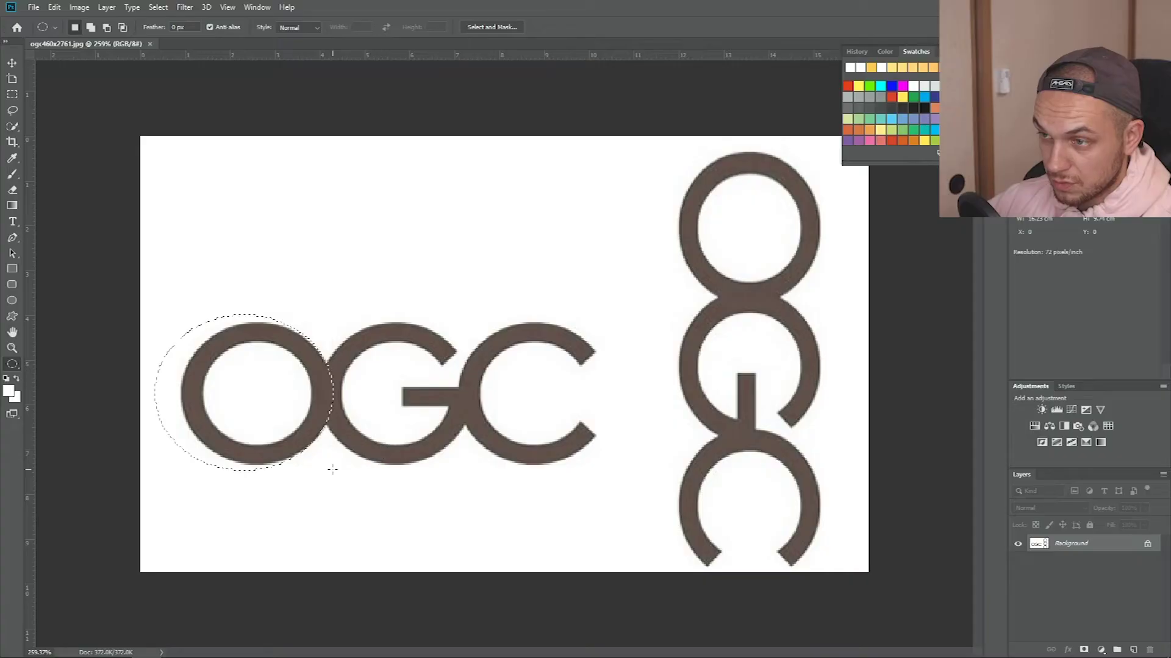
key("v")
left_click_drag(293, 418, 264, 419)
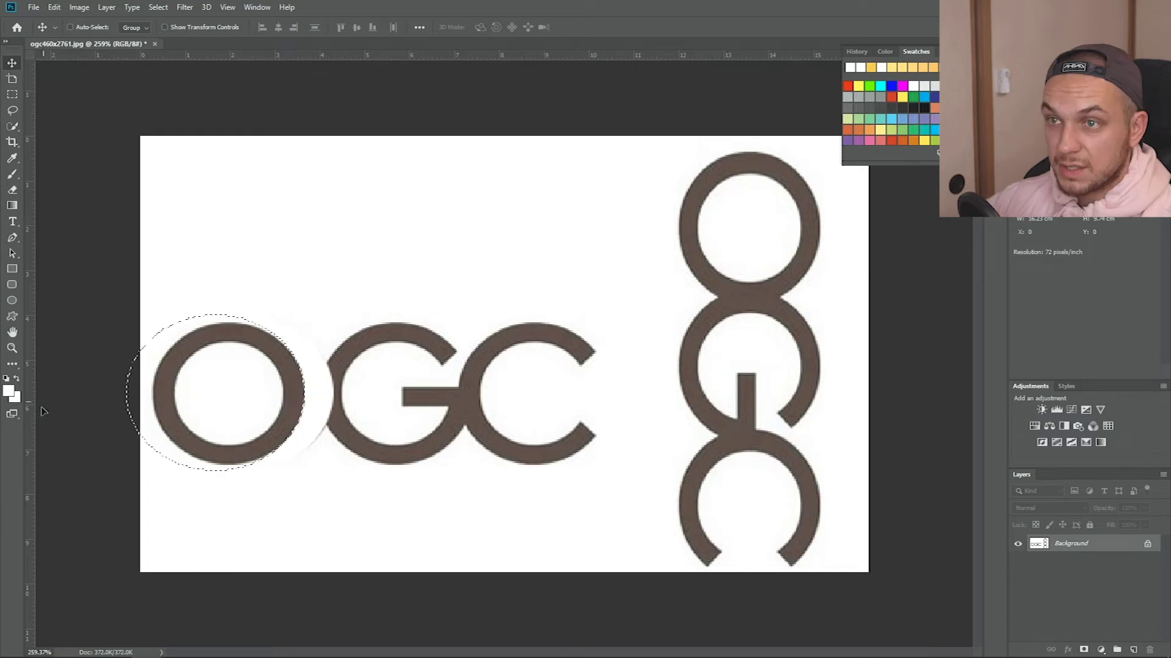
Select the C of the horizontal OGC logo with an elliptical selection and move it right, away from the G.
left_click(12, 366)
left_click(421, 297)
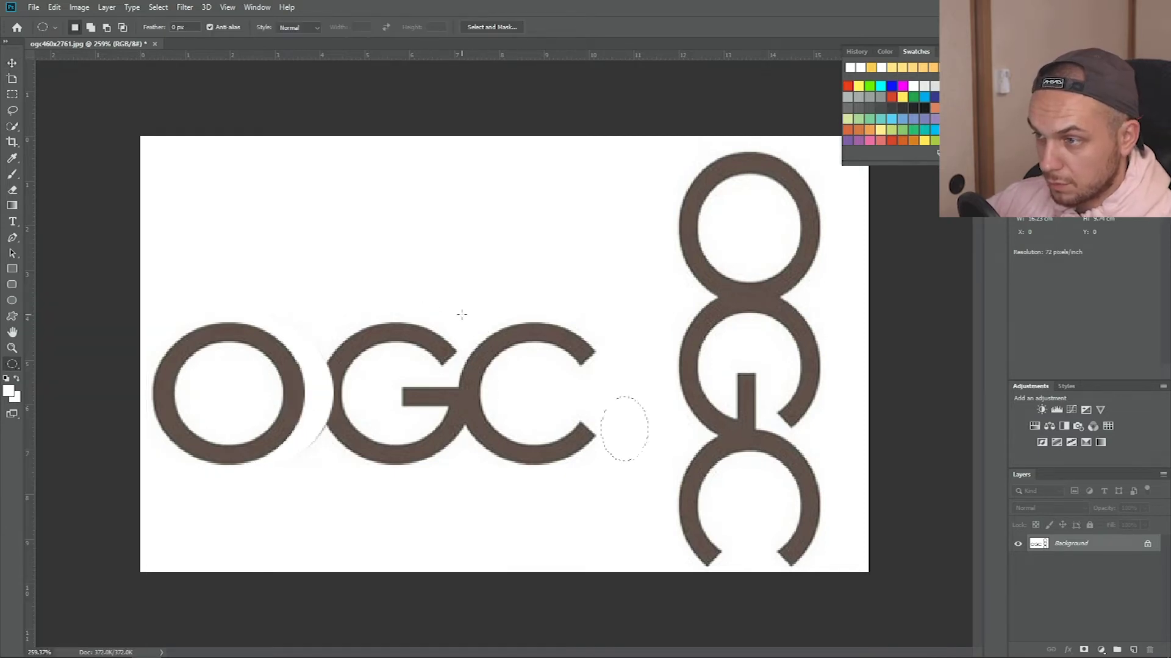
left_click_drag(463, 314, 456, 312)
left_click_drag(486, 419, 516, 420)
Clear the horizontal and vertical OGC logos from the image to leave it white and create a wide text box across the canvas.
key("b")
key("ctrl+d")
mouse_move(691, 347)
left_mouse_down()
mouse_move(776, 256)
mouse_move(701, 397)
mouse_move(817, 492)
mouse_move(720, 454)
mouse_move(493, 499)
mouse_move(442, 309)
mouse_move(470, 378)
left_mouse_up()
key("ctrl+t")
left_click_drag(878, 531, 372, 634)
left_click_drag(498, 299, 506, 366)
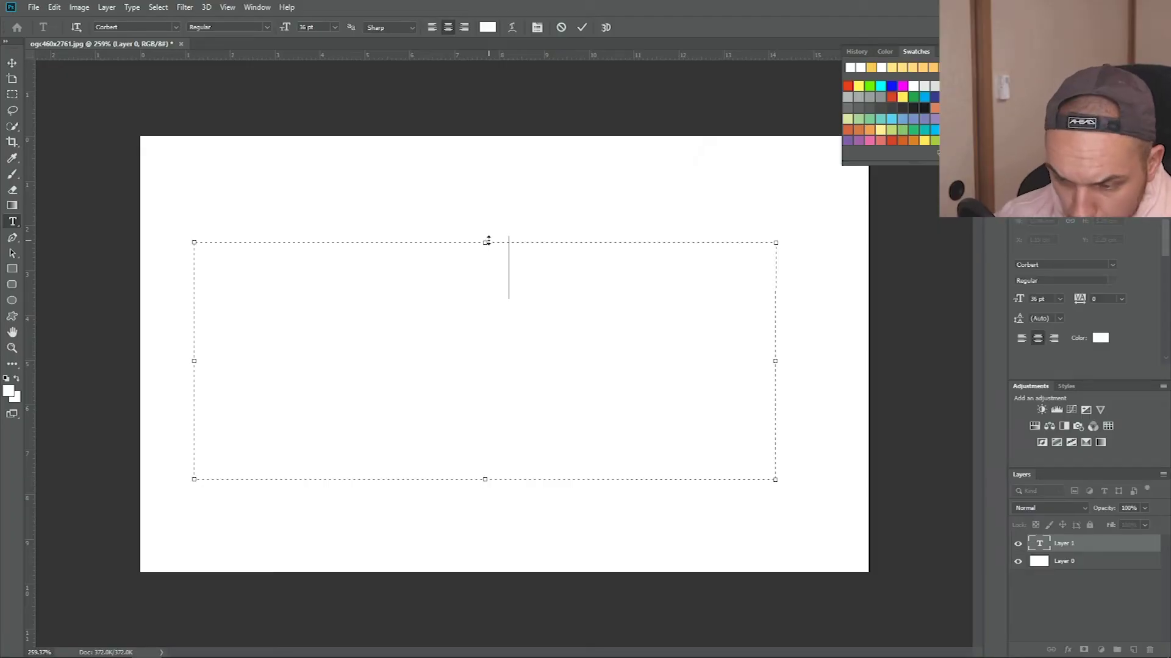
Set the text OGC at 72 pt in the Blazed font and recolour it with the red foreground colour.
key("ctrl+a")
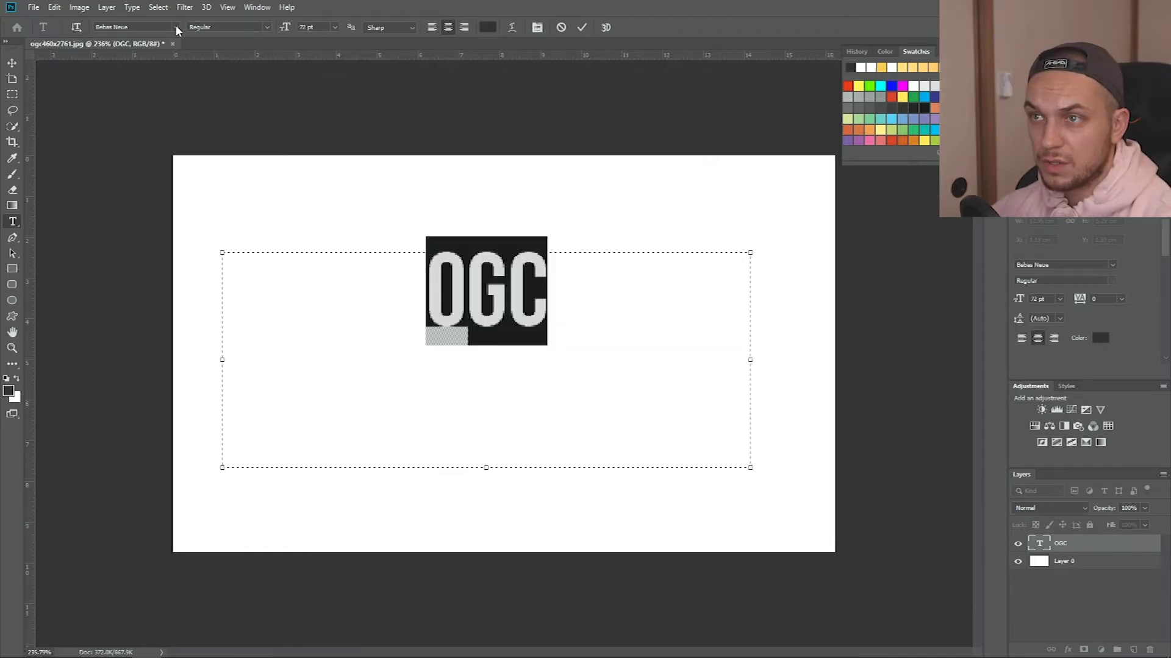
left_click(175, 26)
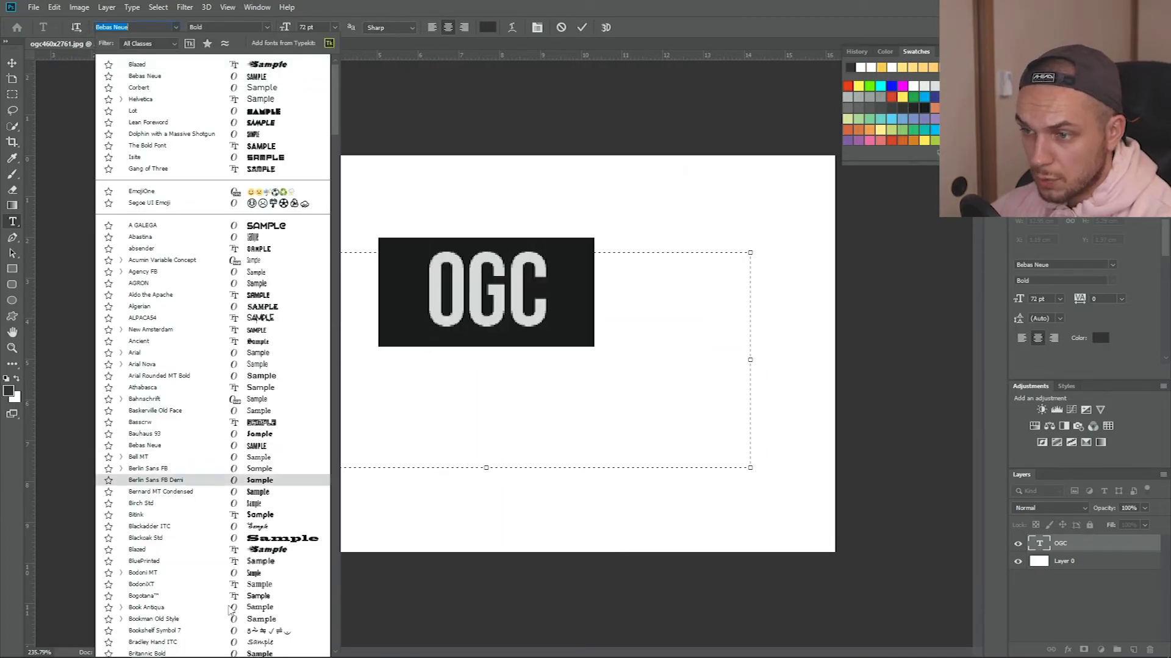
left_click(222, 551)
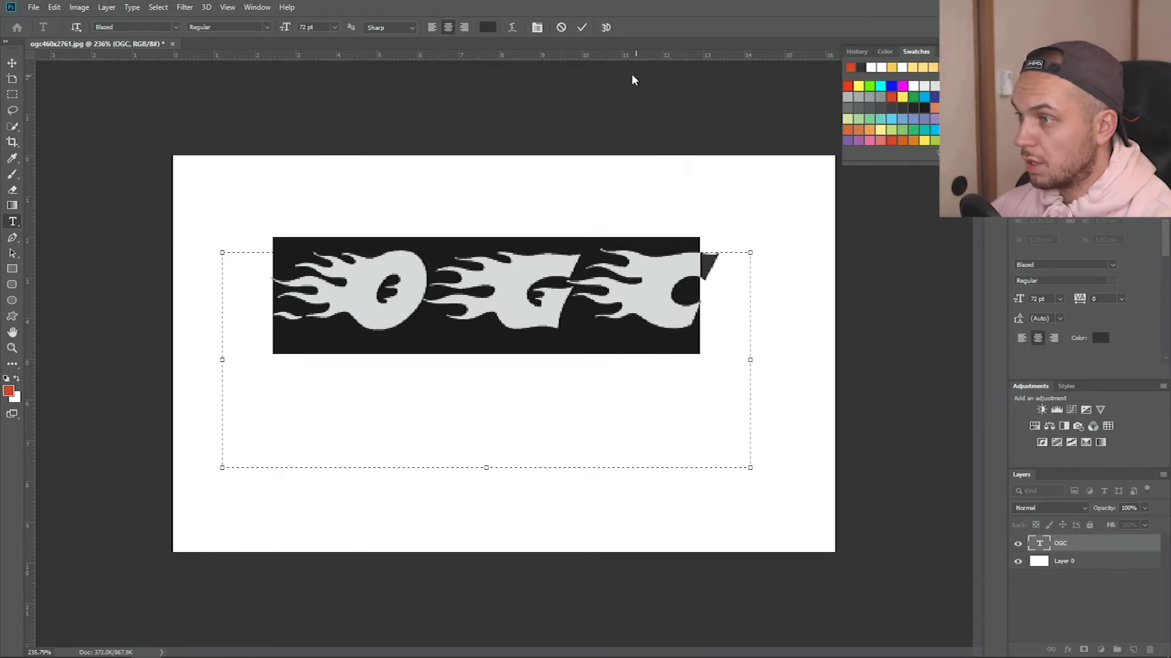
key("alt+BackSpace")
left_click(582, 27)
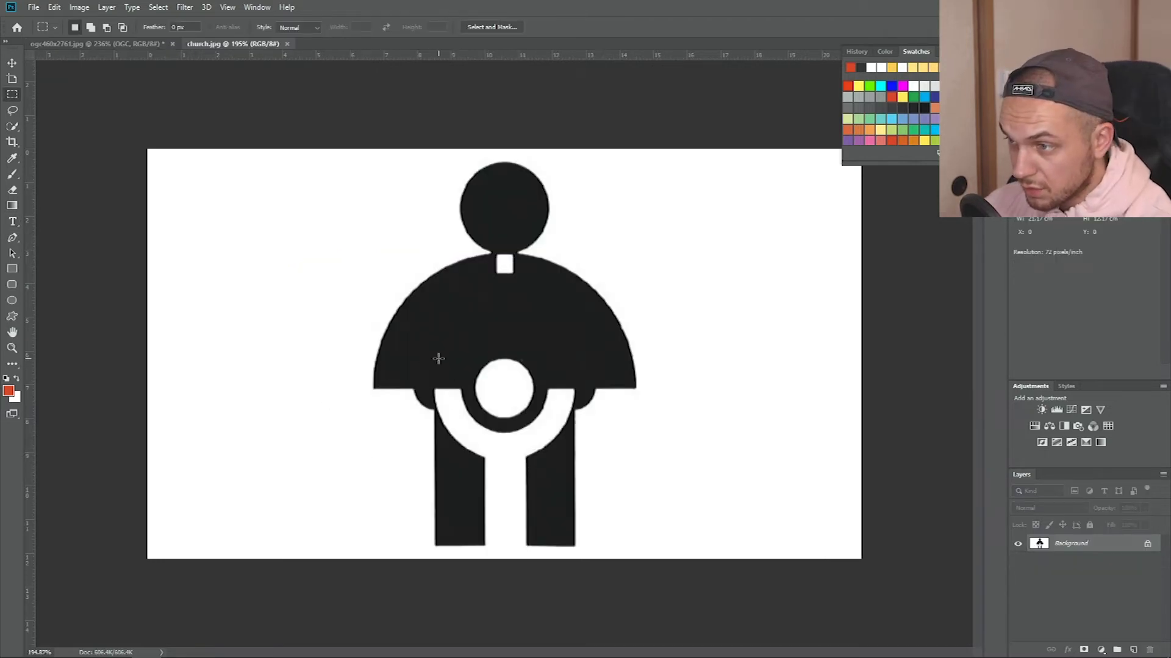
Select the lower middle part of the church logo containing the child figure and move it to the right of the priest.
left_click_drag(436, 544, 575, 358)
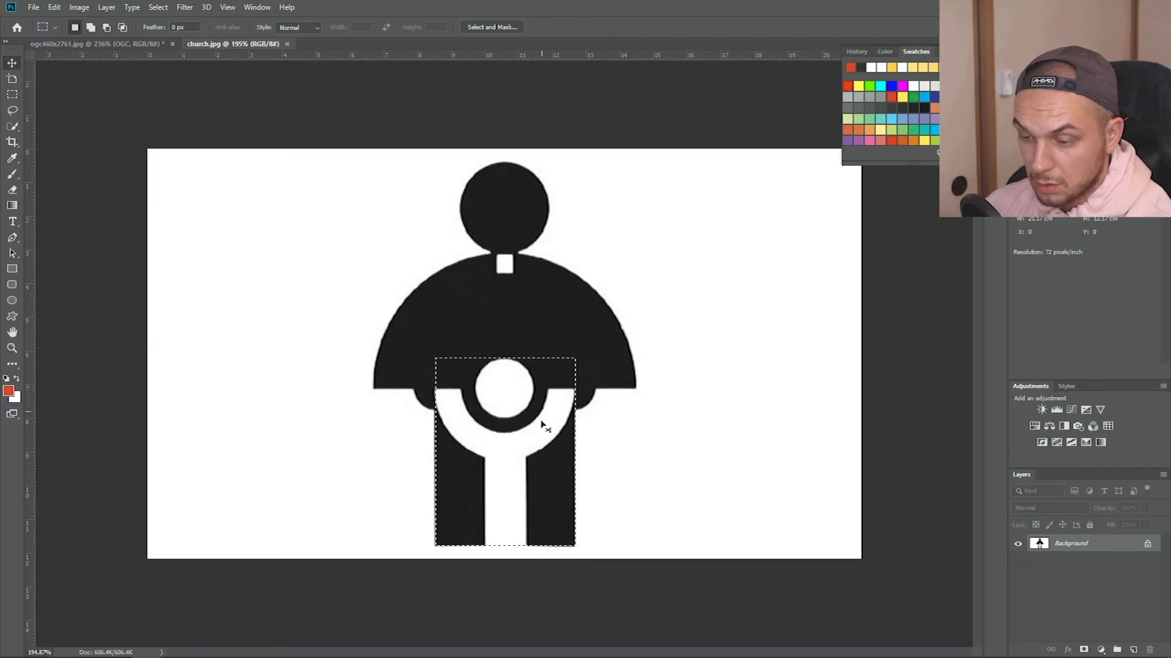
key("v")
left_click_drag(517, 417, 718, 416)
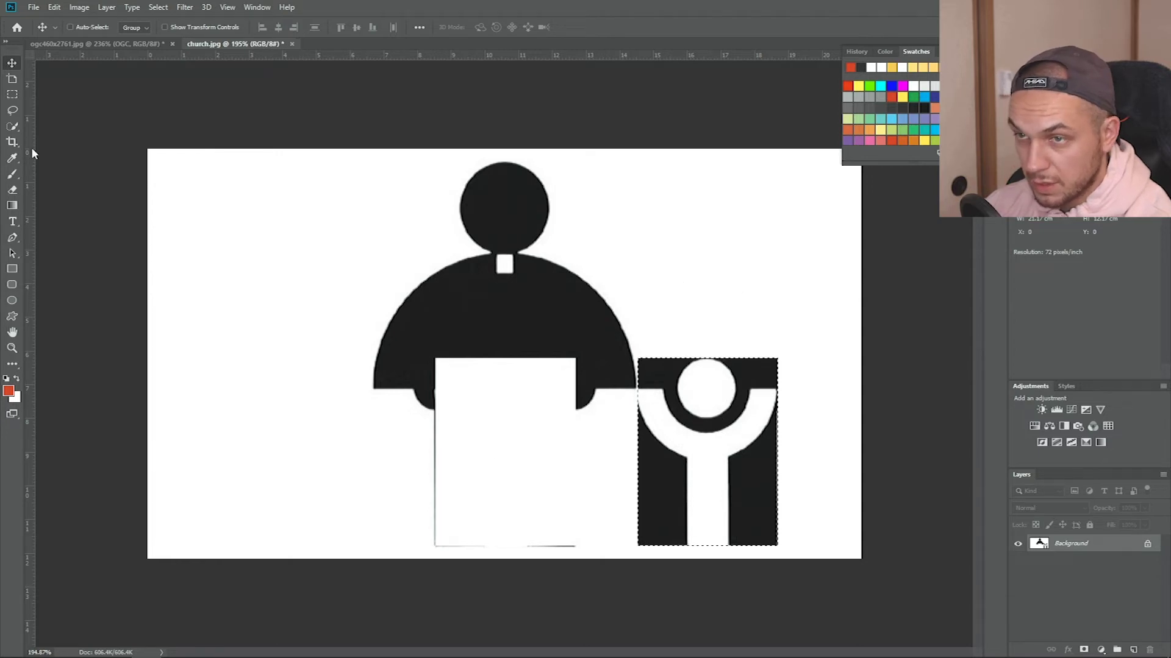
Select the emptied rectangle in the priest's lower body and fill it with black.
key("m")
left_click_drag(435, 546, 577, 354)
key("d")
key("g")
left_click(453, 369)
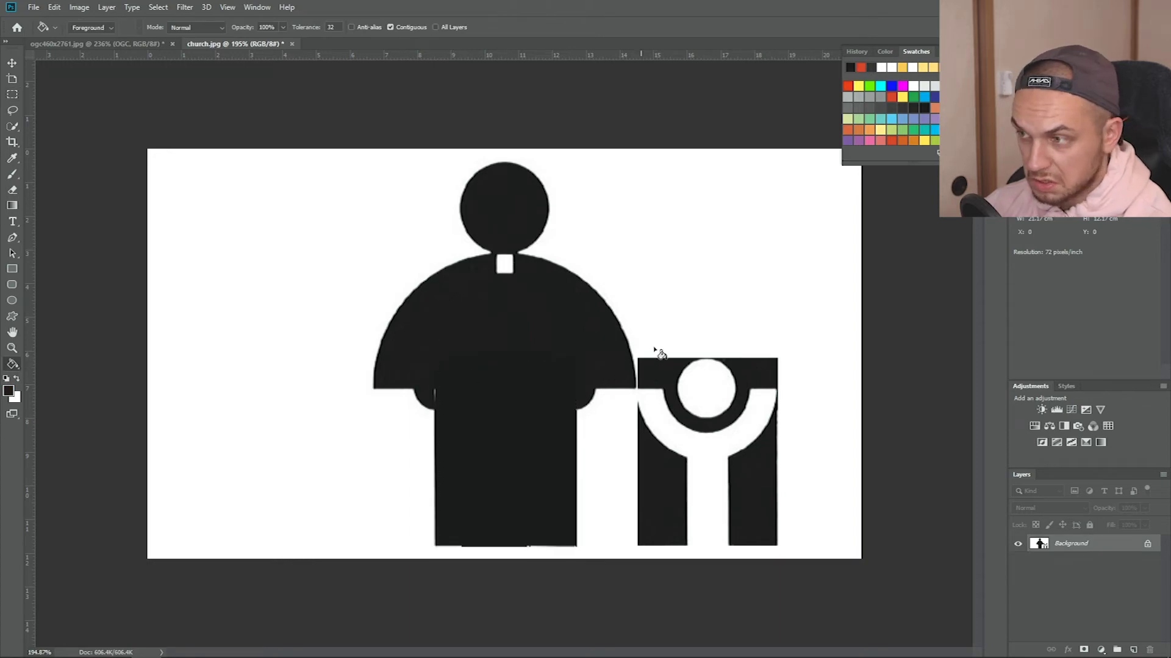
key("v")
scroll(734, 437, "up", 4)
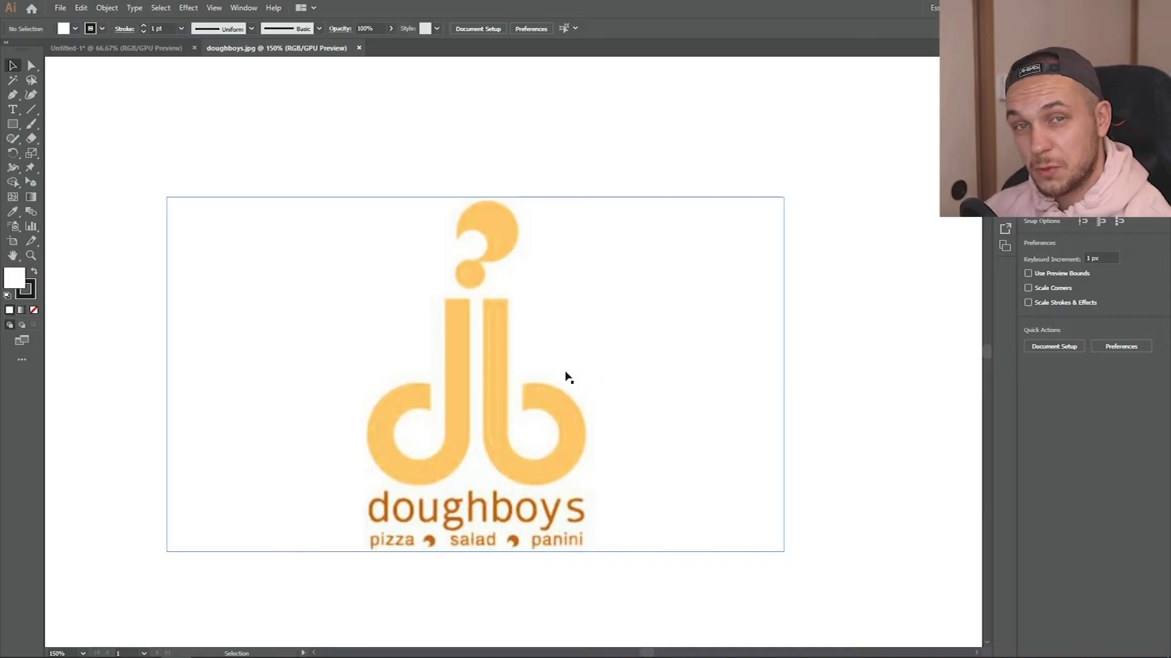
left_click(477, 310)
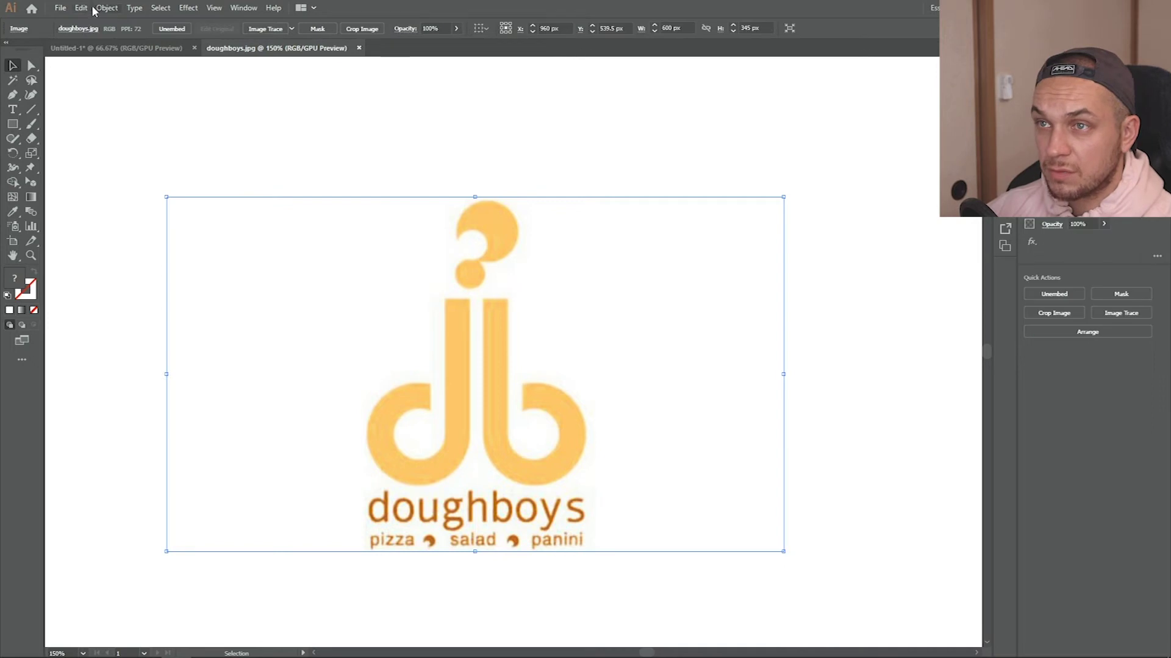
left_click(60, 8)
left_click(551, 399)
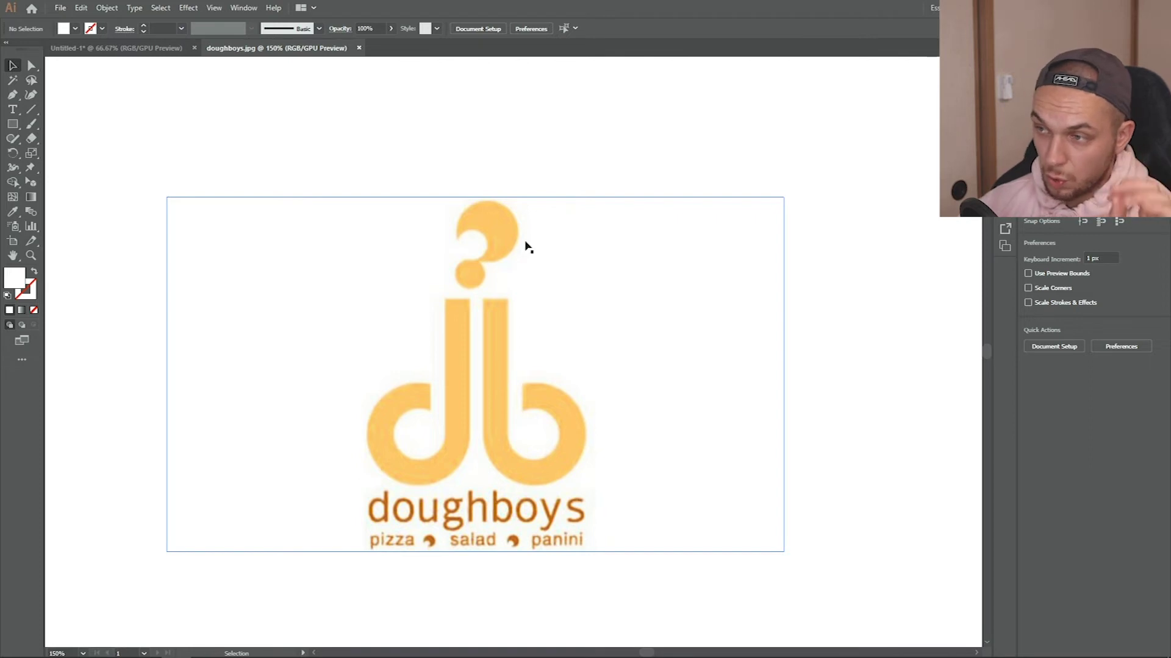
In Illustrator, try Image Trace with the default preset on the doughboys logo, compare it with the original and undo it.
key("ctrl+a")
left_click(61, 8)
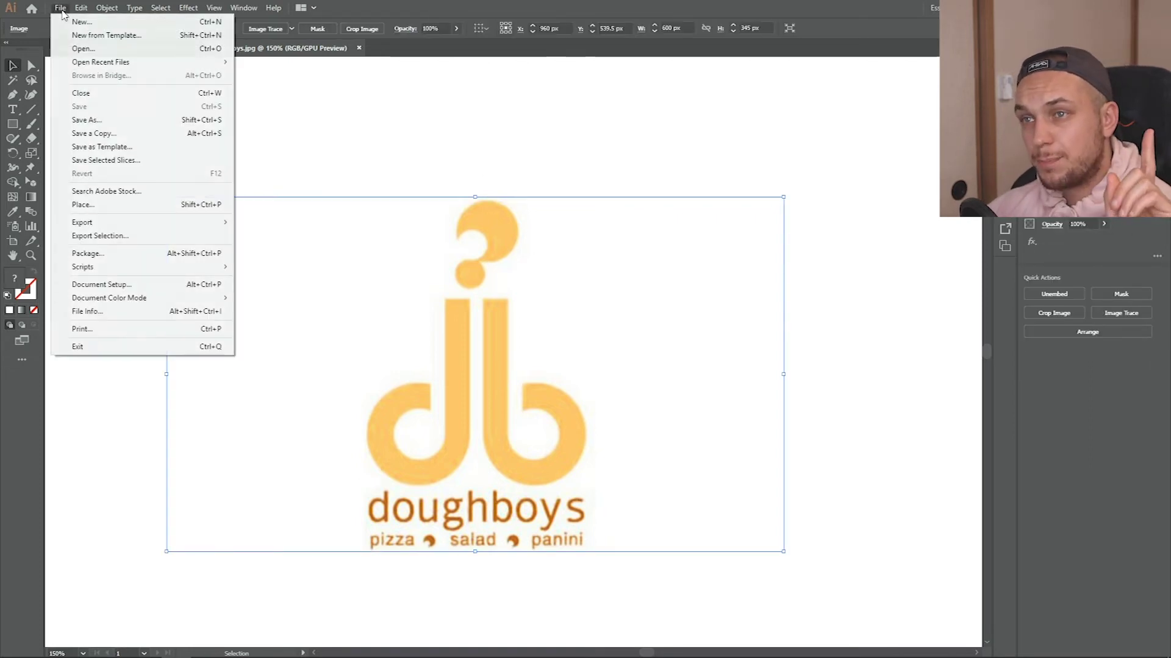
mouse_move(108, 8)
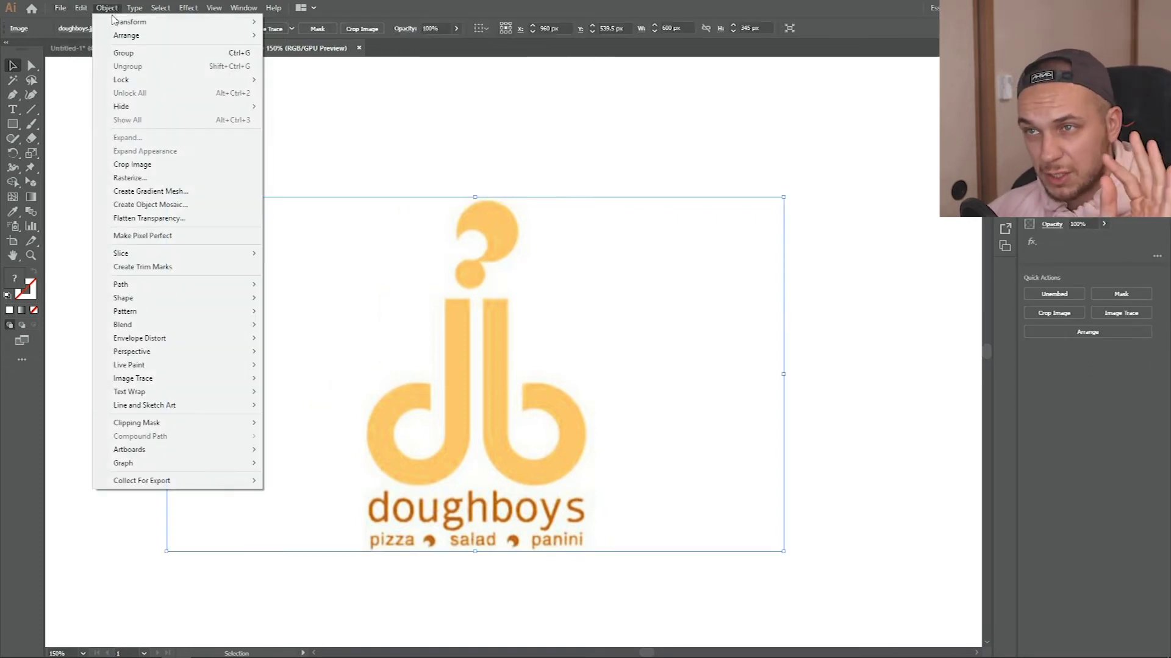
mouse_move(169, 385)
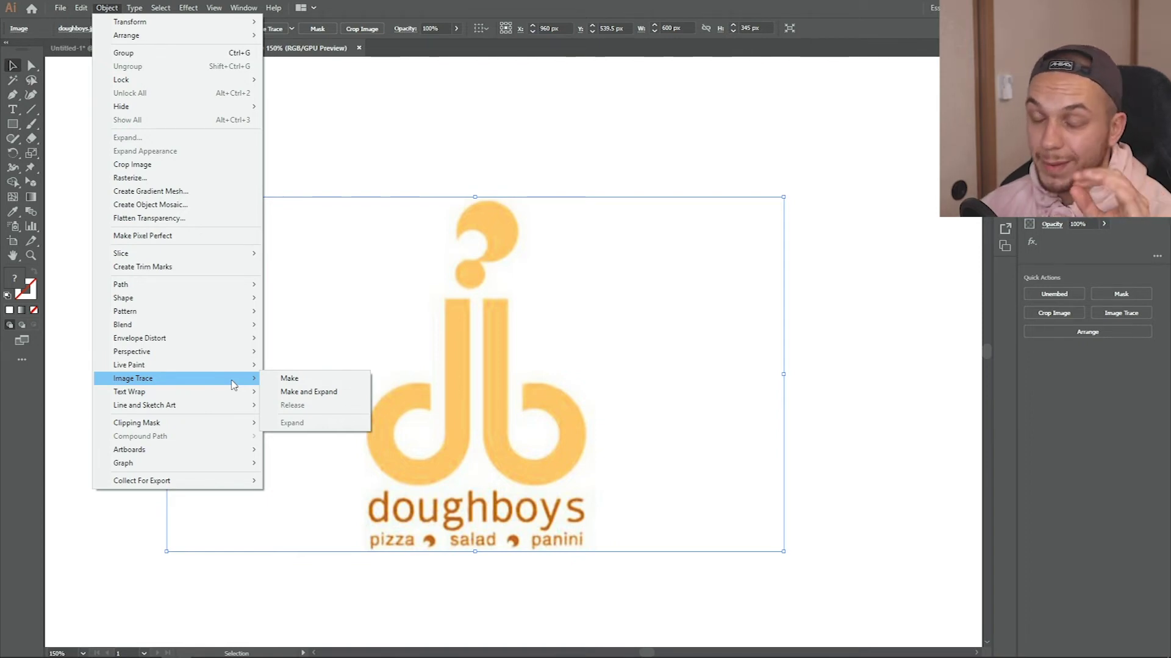
left_click(289, 378)
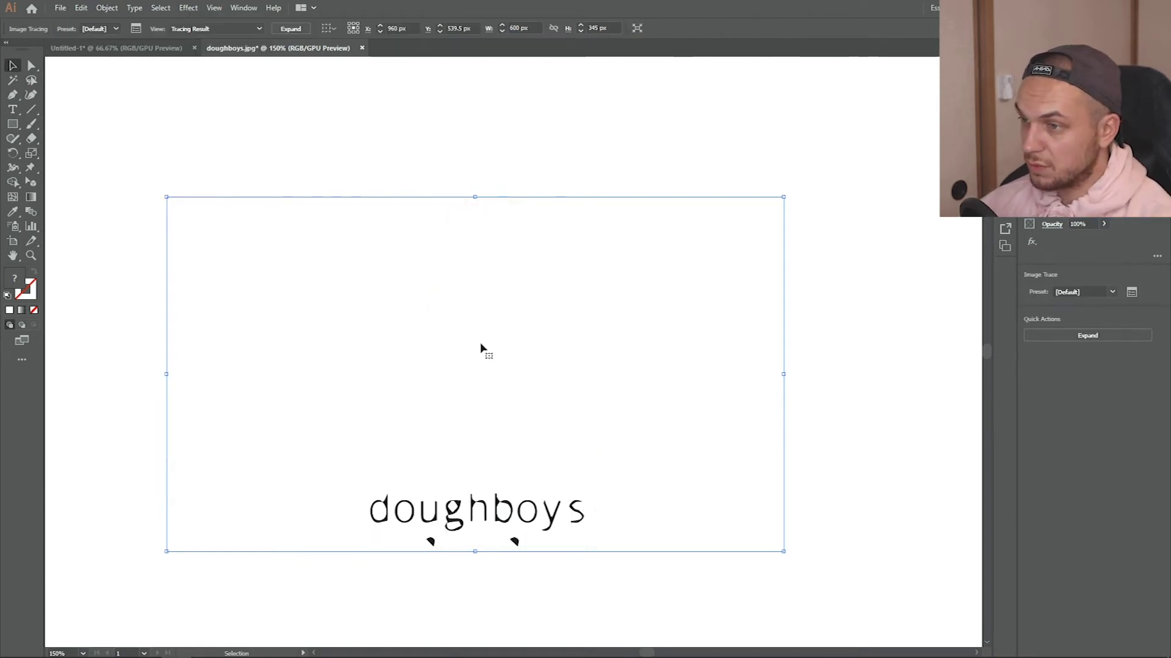
key("ctrl+z")
key("ctrl+shift+z")
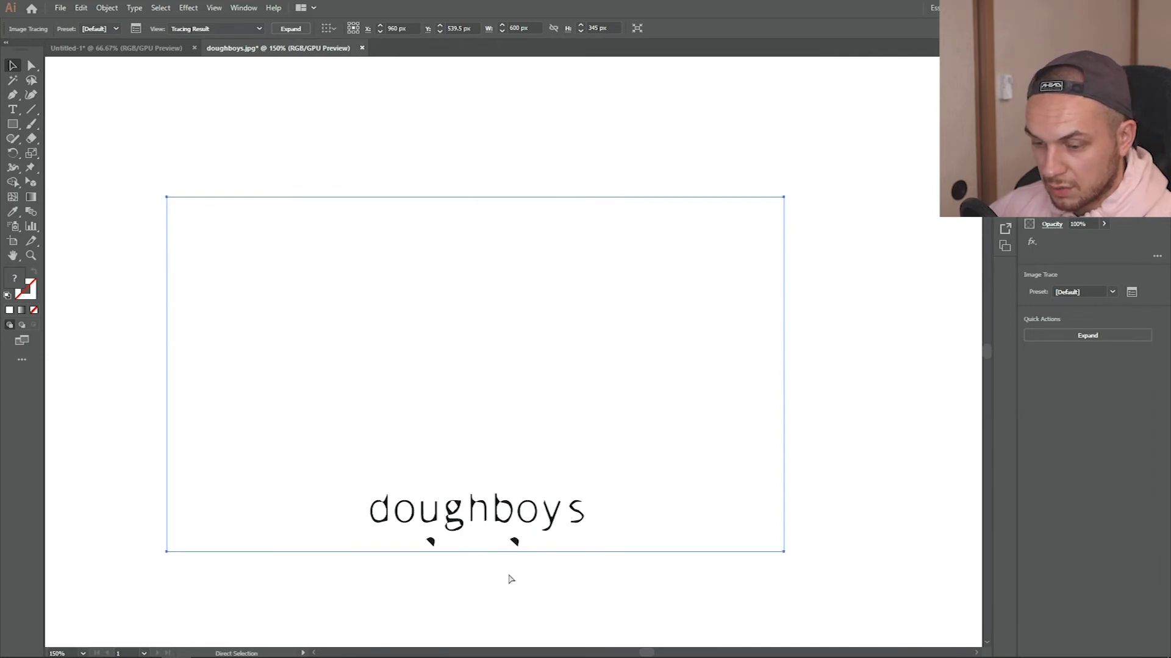
key("ctrl+z")
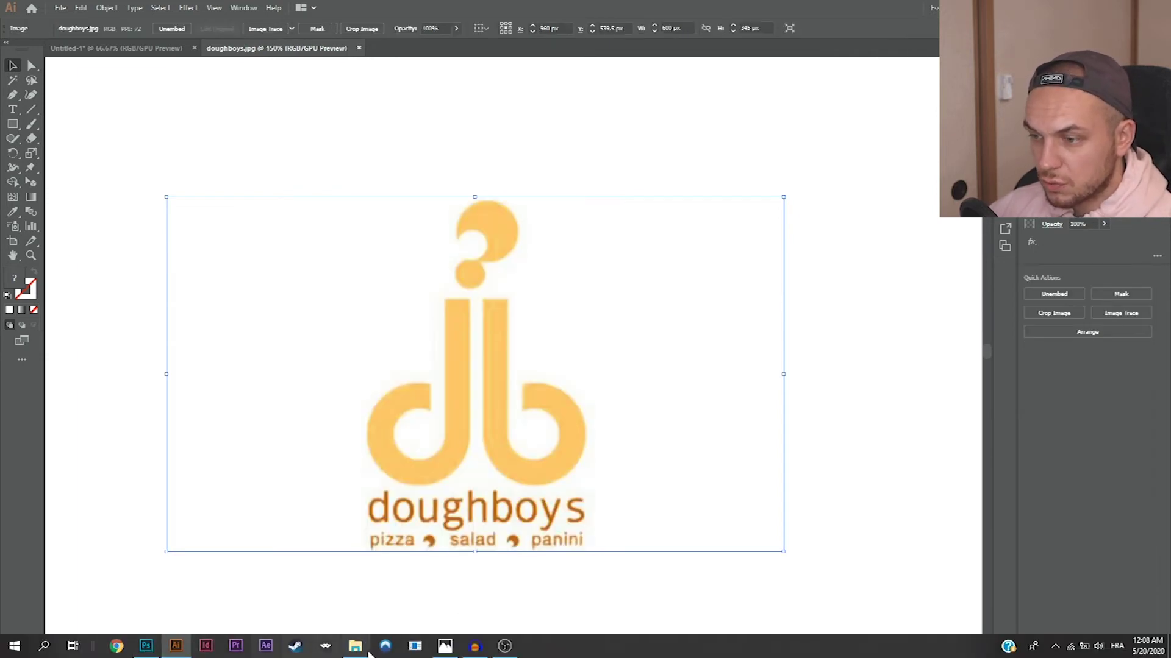
Open the ogc460x2761.jpg logo image in Illustrator from the file browser.
left_click(355, 645)
double_click(515, 306)
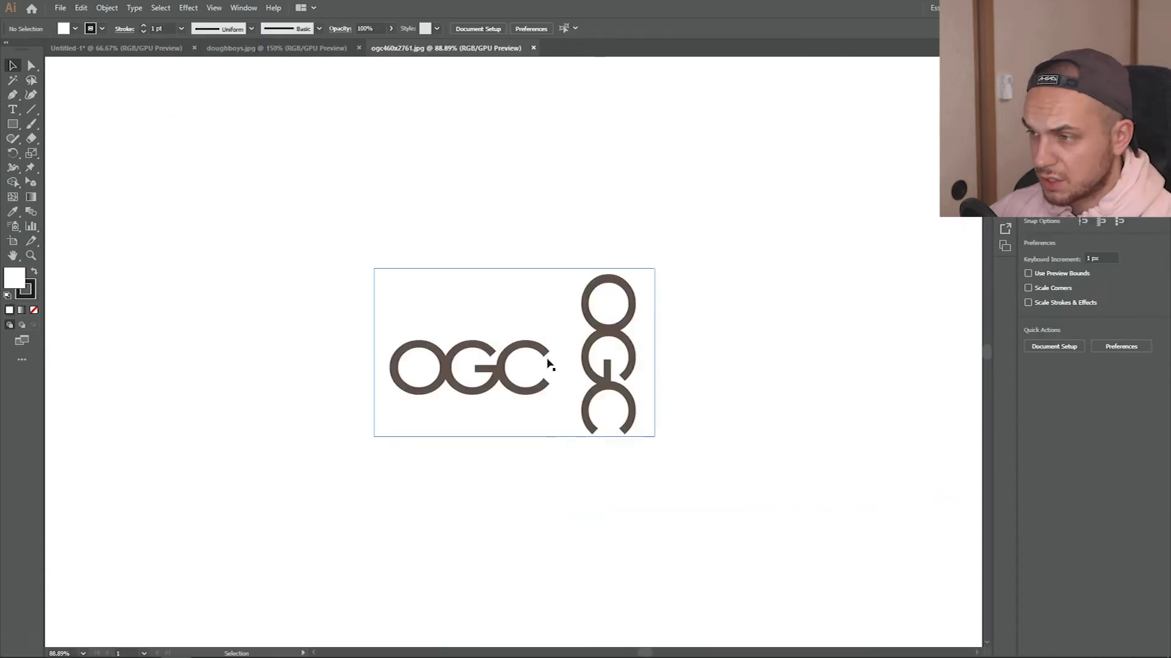
Trace the OGC logo image with the default Image Trace preset and expand the tracing into editable shapes.
left_click(512, 372)
key("ctrl+0")
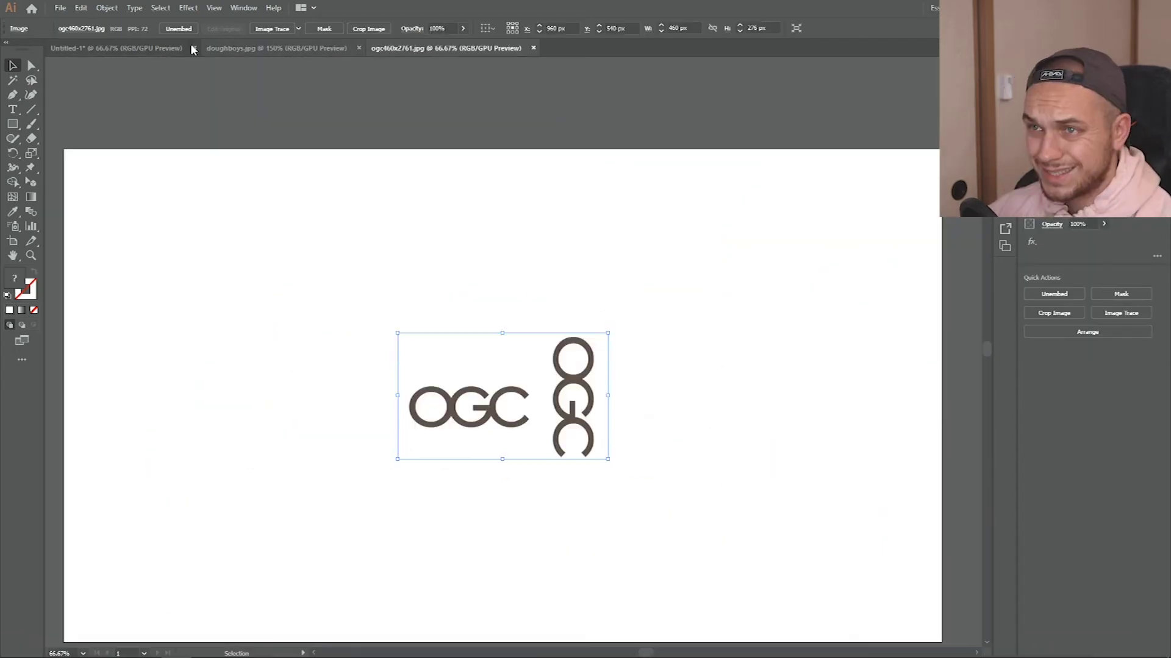
left_click(107, 8)
left_click(273, 381)
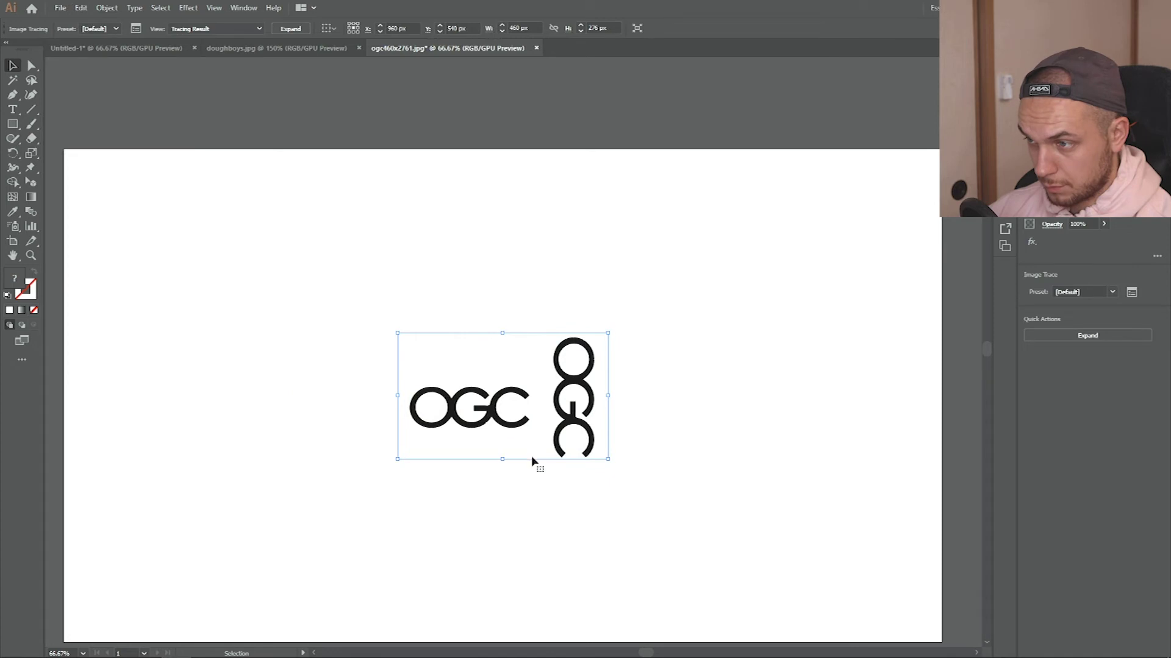
mouse_move(503, 427)
left_mouse_down()
mouse_move(504, 510)
mouse_move(477, 413)
left_mouse_up()
left_click(107, 8)
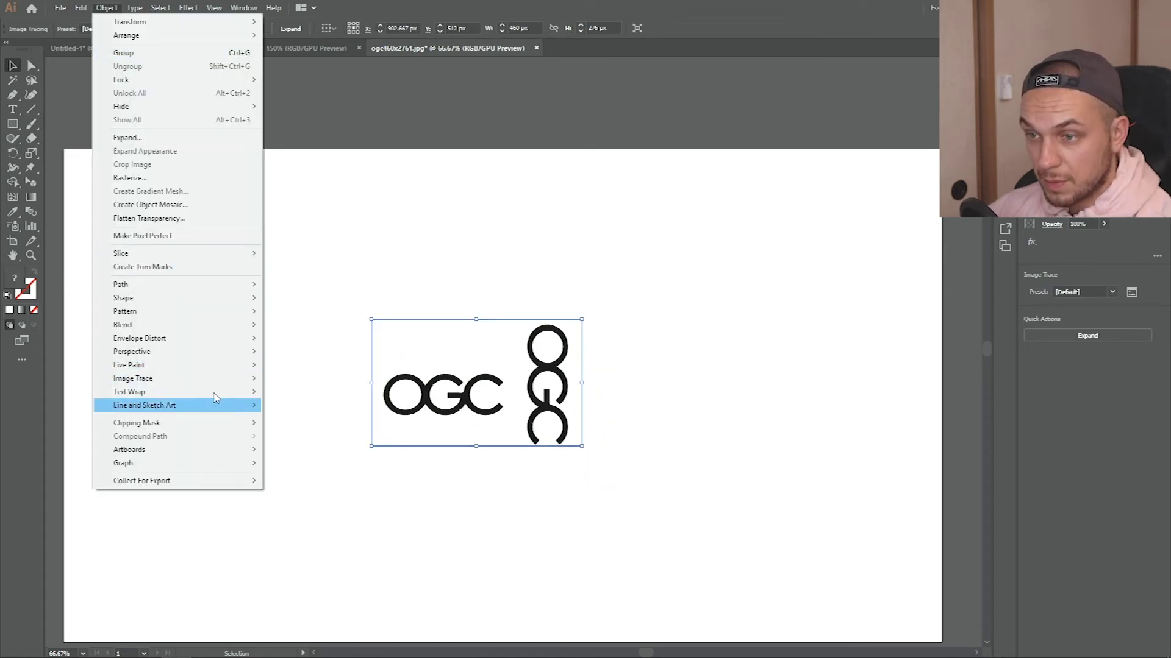
mouse_move(213, 381)
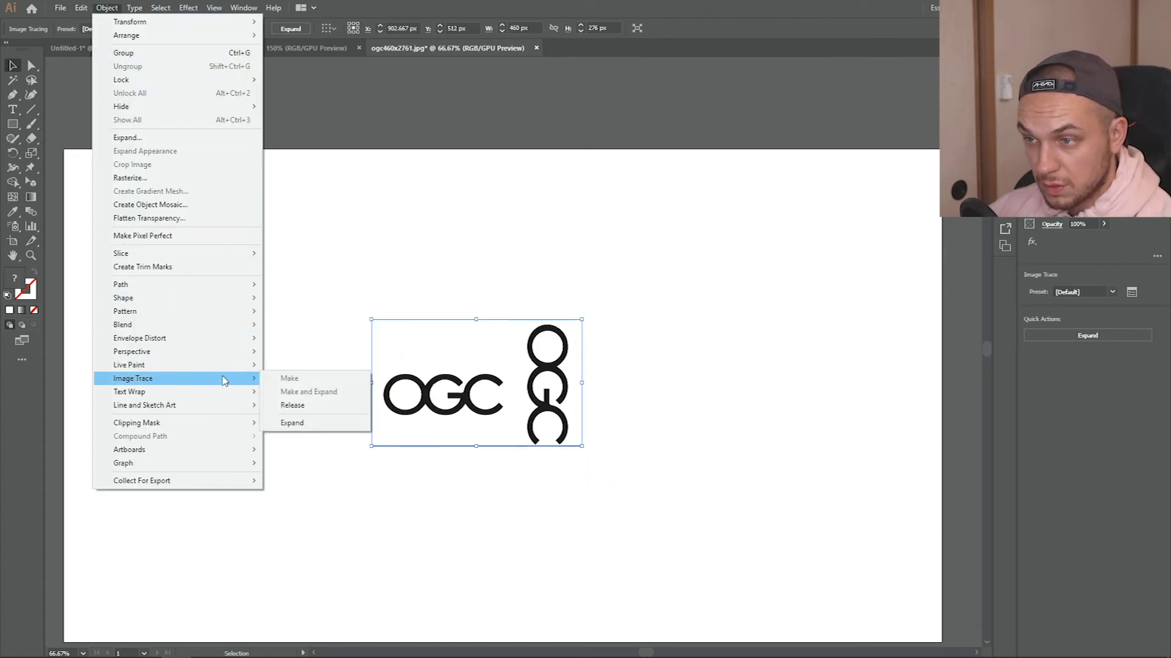
left_click(299, 422)
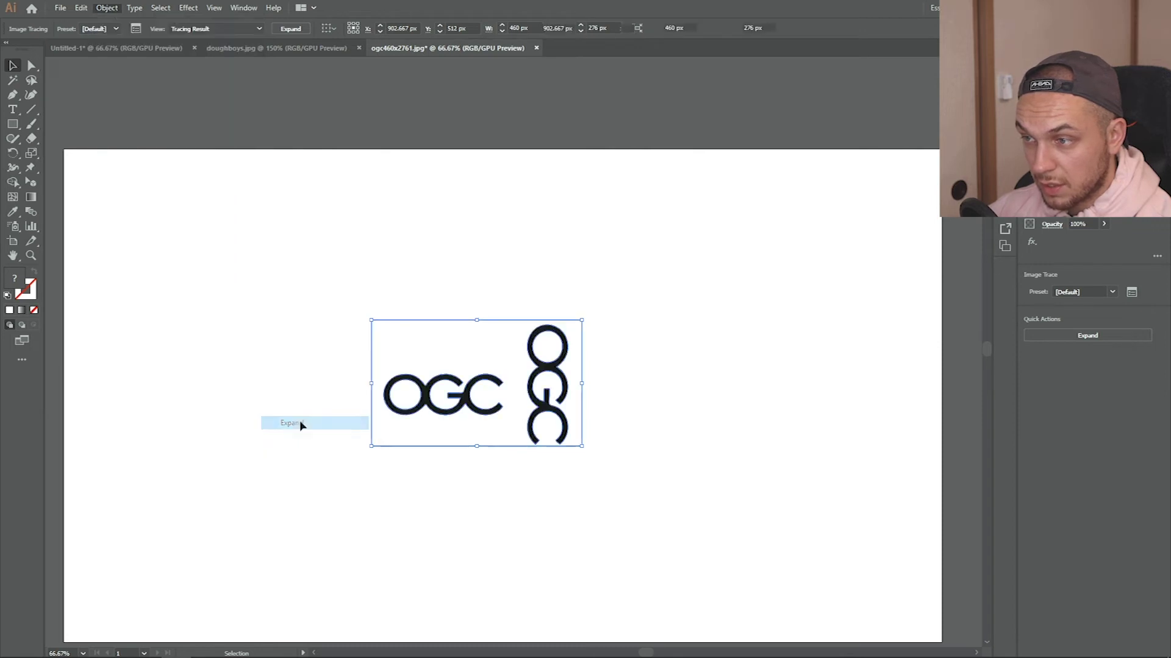
left_click(511, 491)
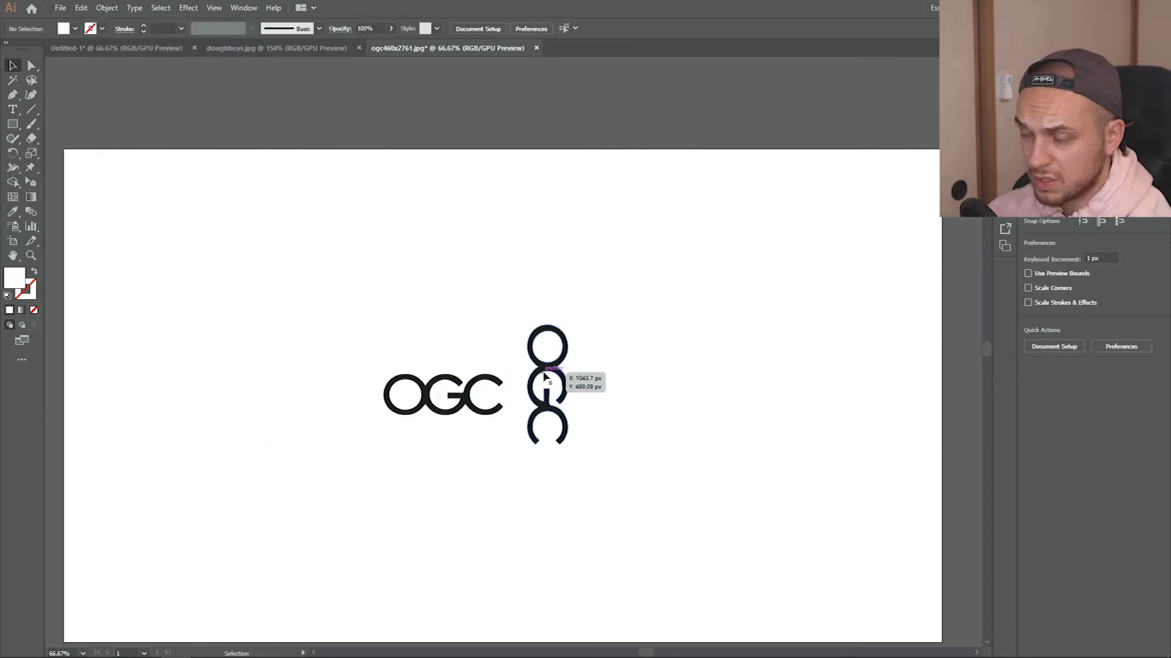
Try moving the white inner circle out of the first O in the horizontal OGC lettering and put it back.
scroll(512, 392, "up", 2)
left_click(439, 427)
scroll(445, 426, "down", 1)
left_click(325, 373)
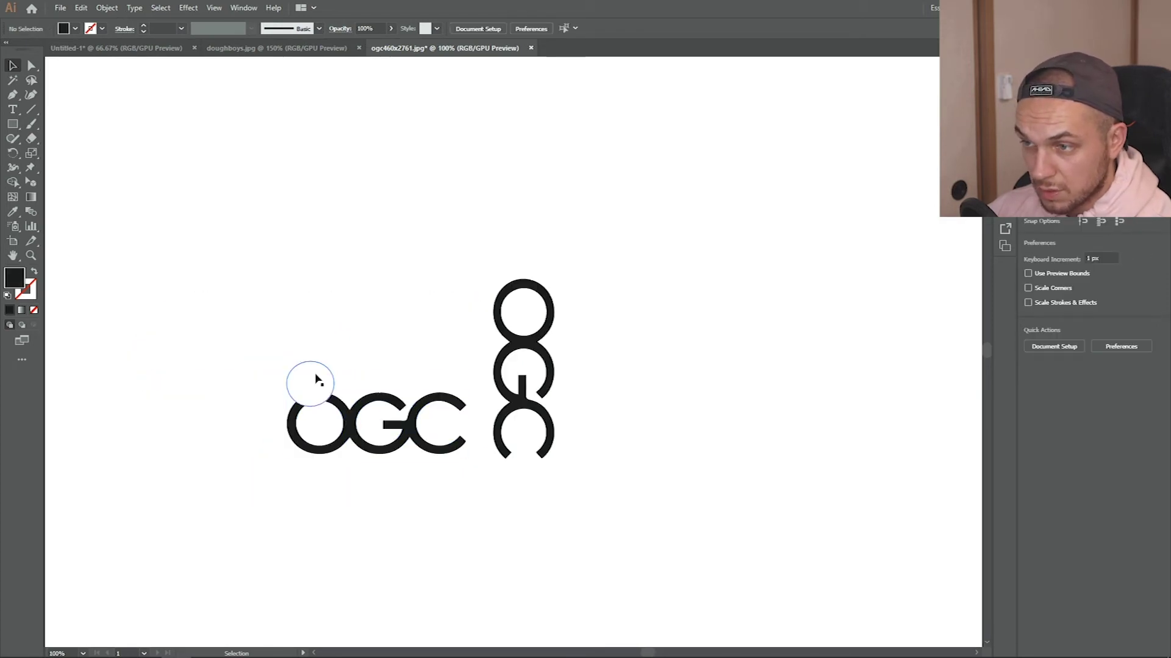
left_click(444, 435)
scroll(390, 439, "up", 1)
left_click(334, 438)
left_click(300, 342)
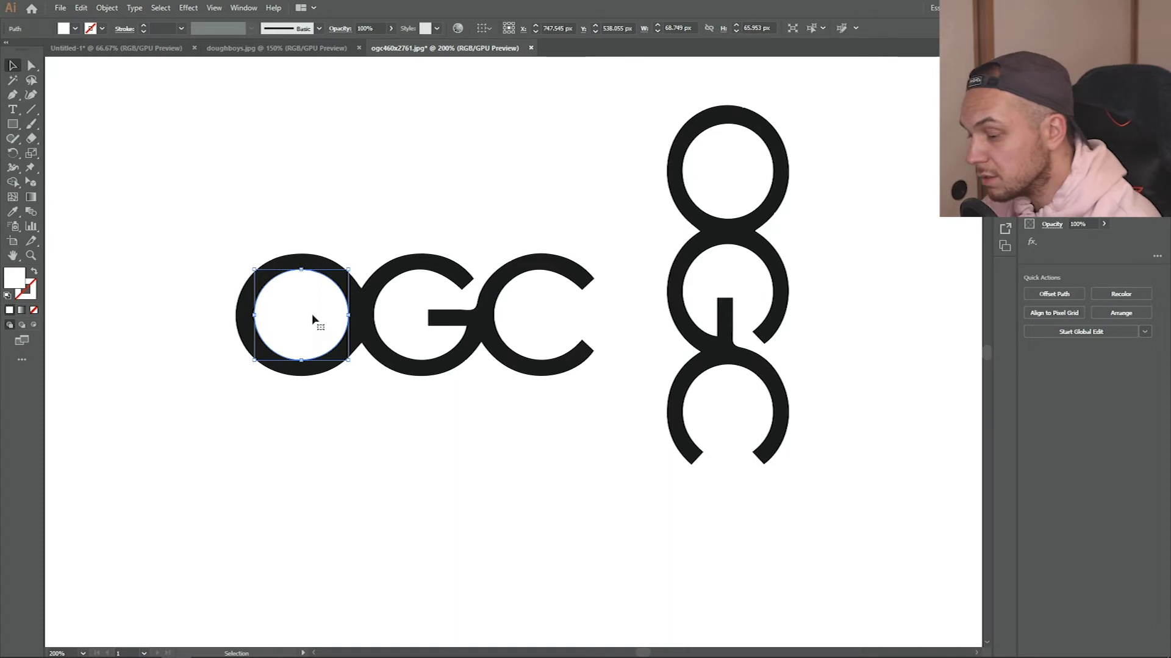
key("ctrl+shift+a")
scroll(433, 234, "up", 1)
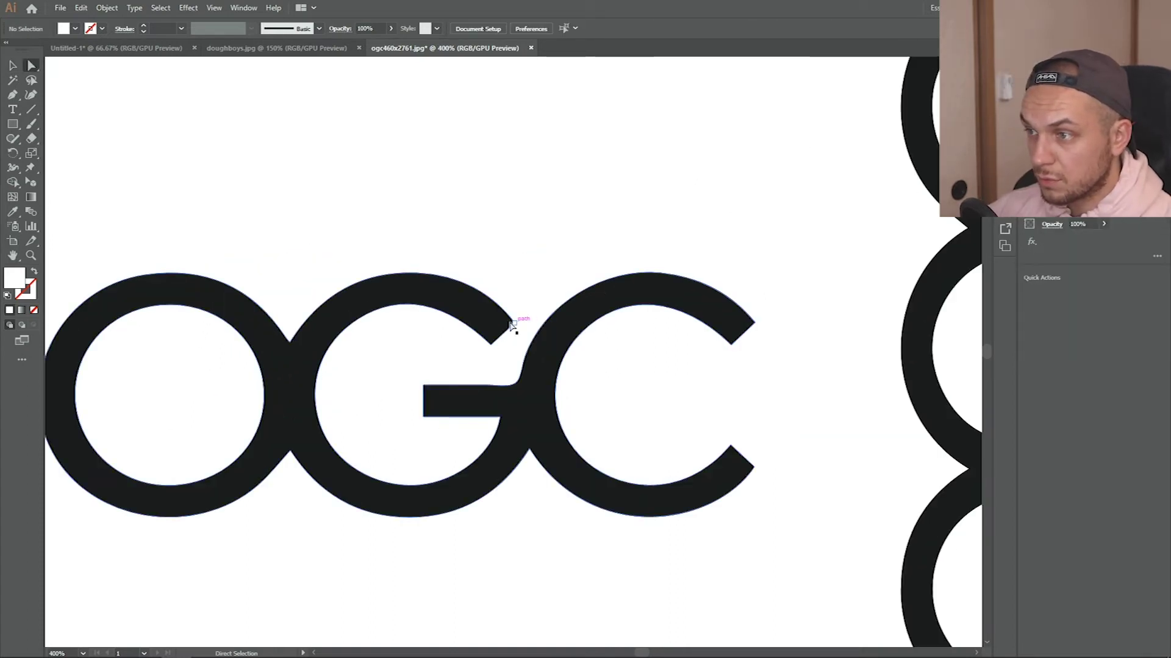
Try pulling the upper end of the horizontal G upward by an anchor point and undo it.
left_click(34, 65)
scroll(409, 204, "down", 1)
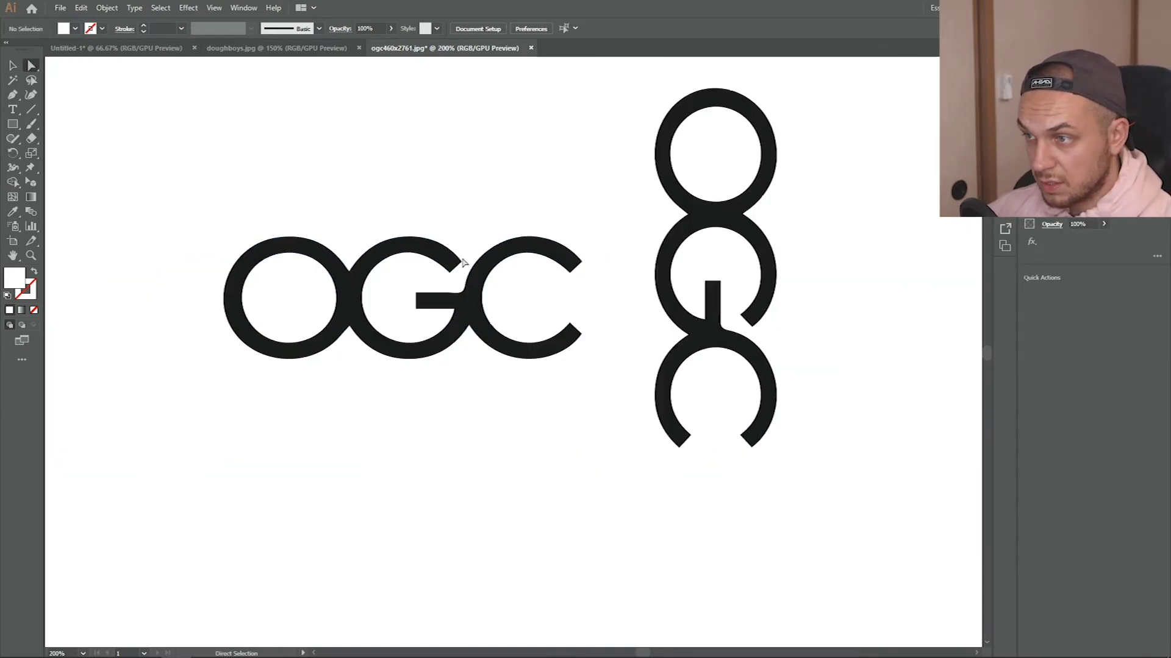
left_click_drag(461, 263, 460, 173)
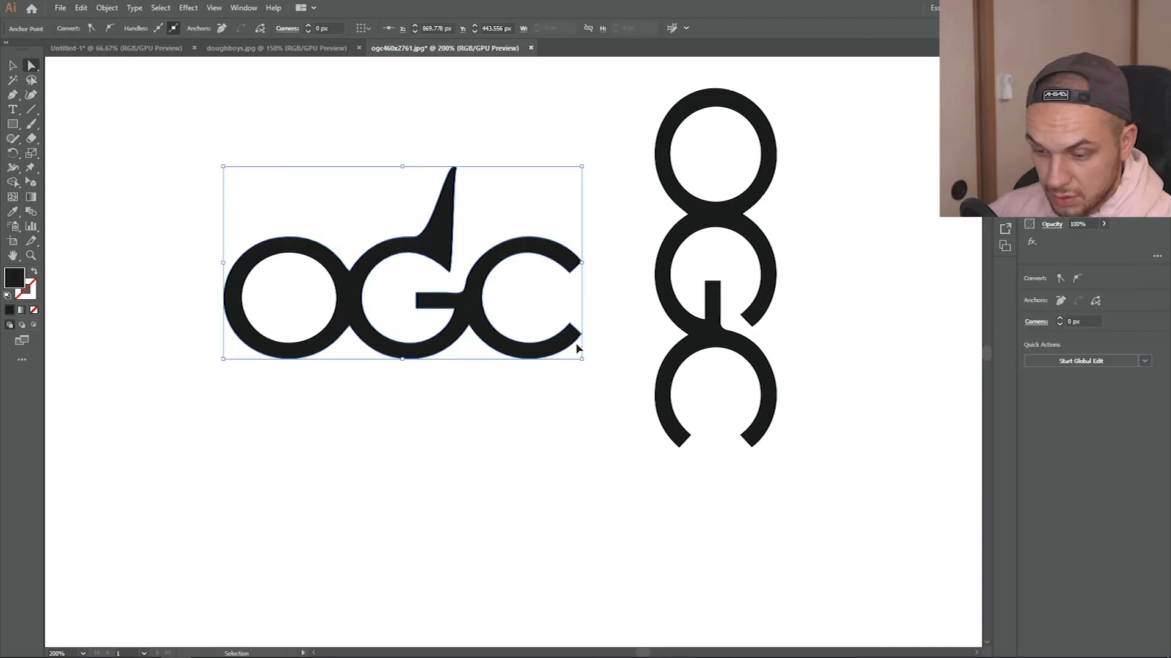
key("ctrl+z")
scroll(519, 329, "down", 3)
scroll(526, 334, "up", 1)
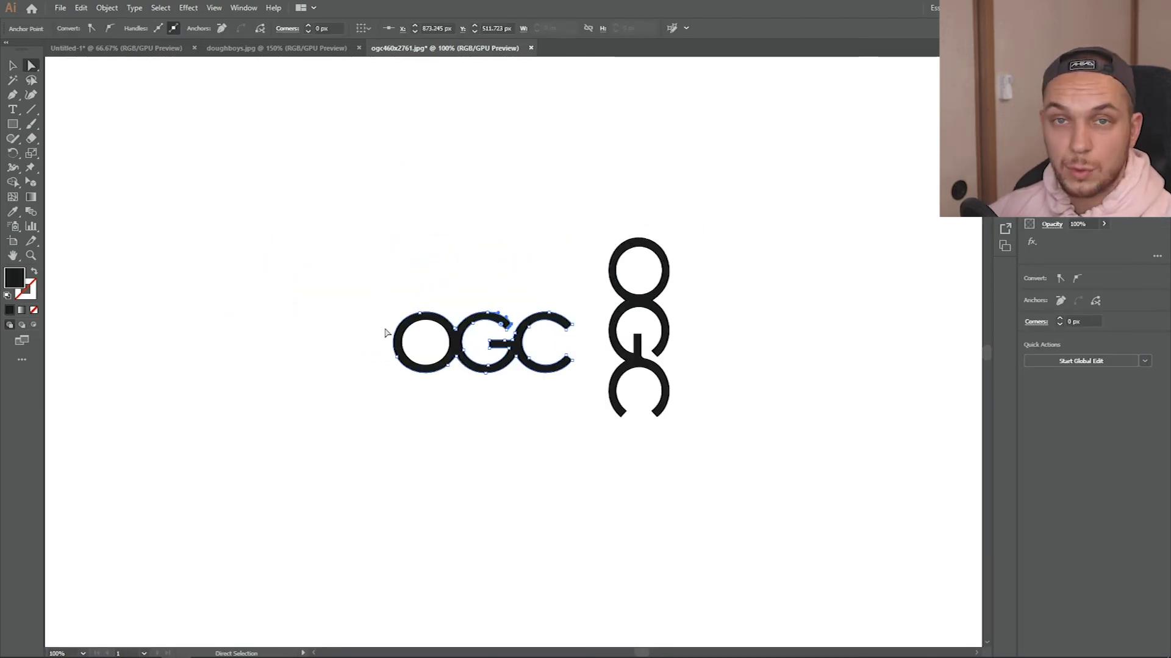
In Photoshop, delete the circle and crescent above the db letters in doughboys.jpg and fill the emptied area with white.
left_click(317, 647)
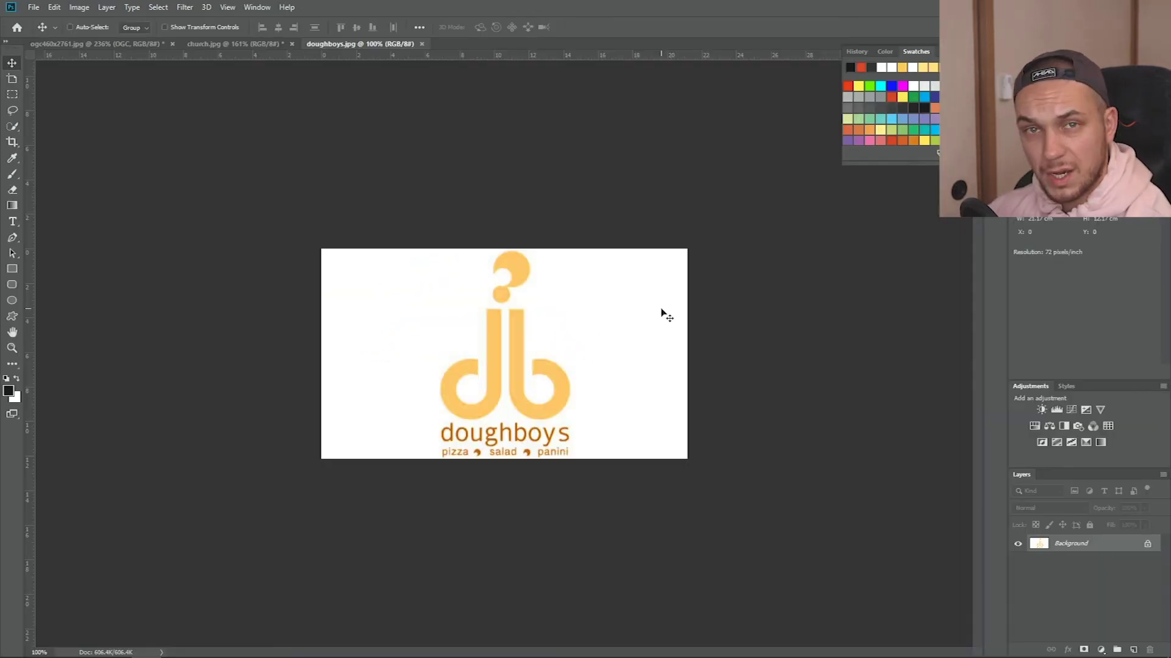
scroll(534, 278, "up", 2)
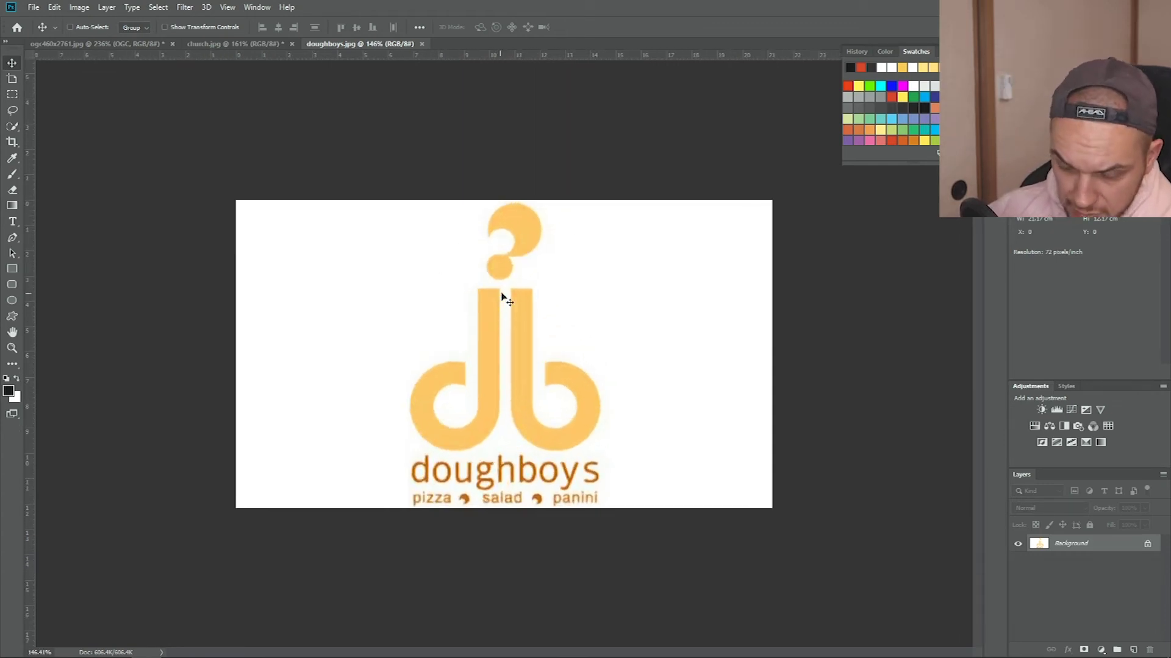
key("m")
left_click_drag(322, 158, 714, 282)
key("Delete")
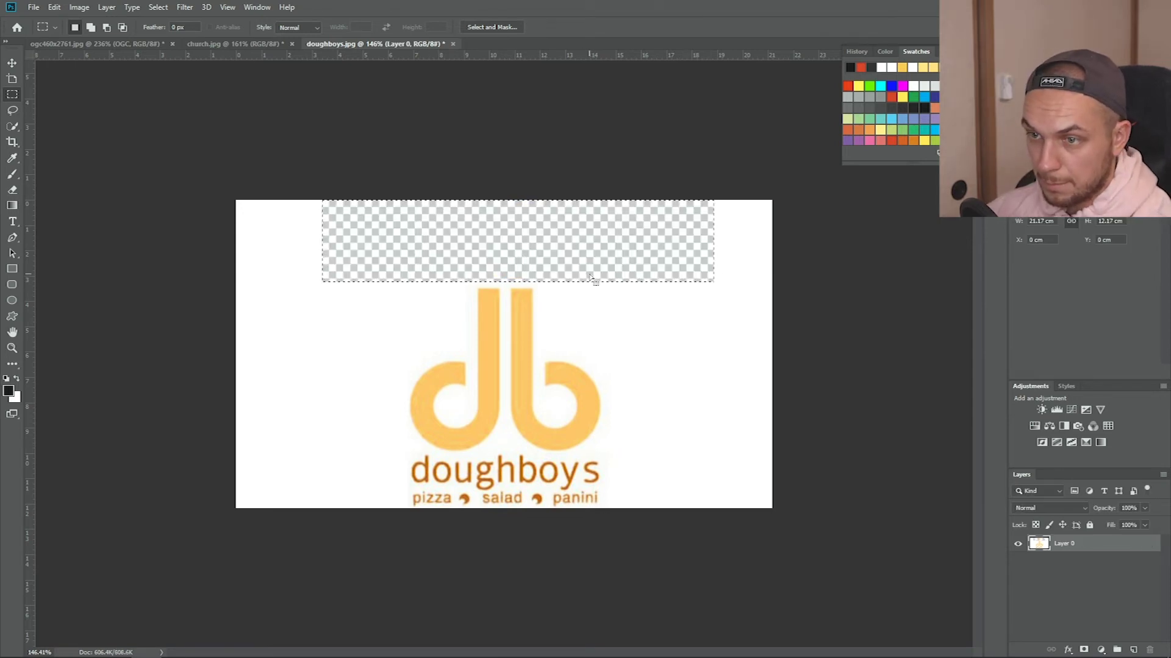
key("g")
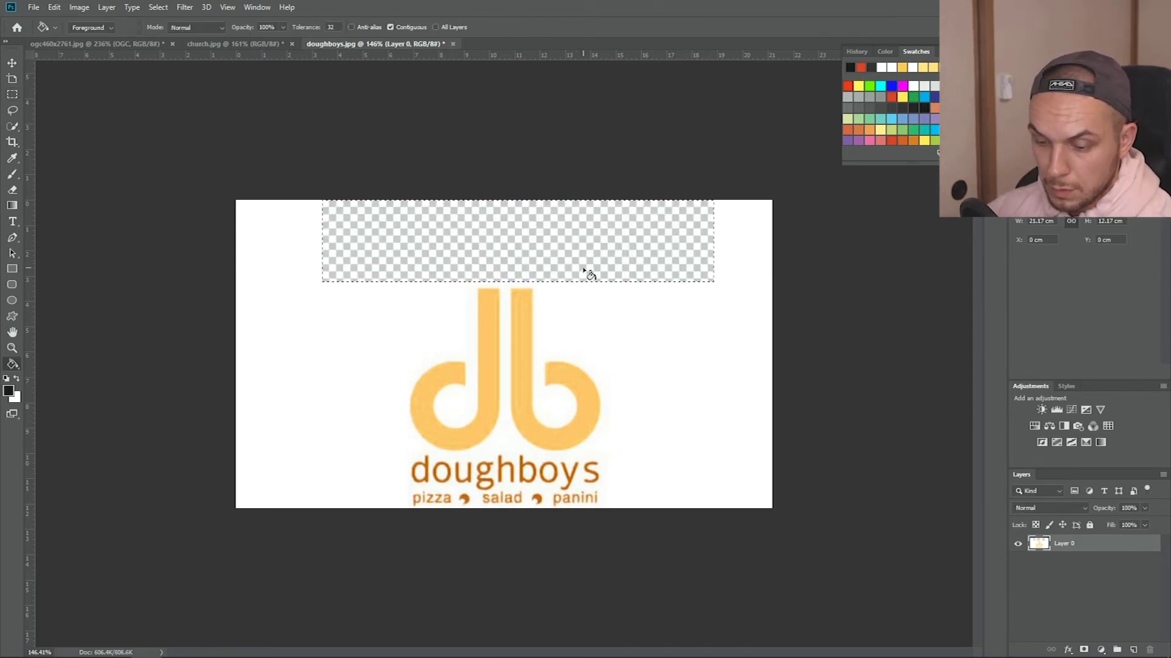
key("x")
left_click(622, 215)
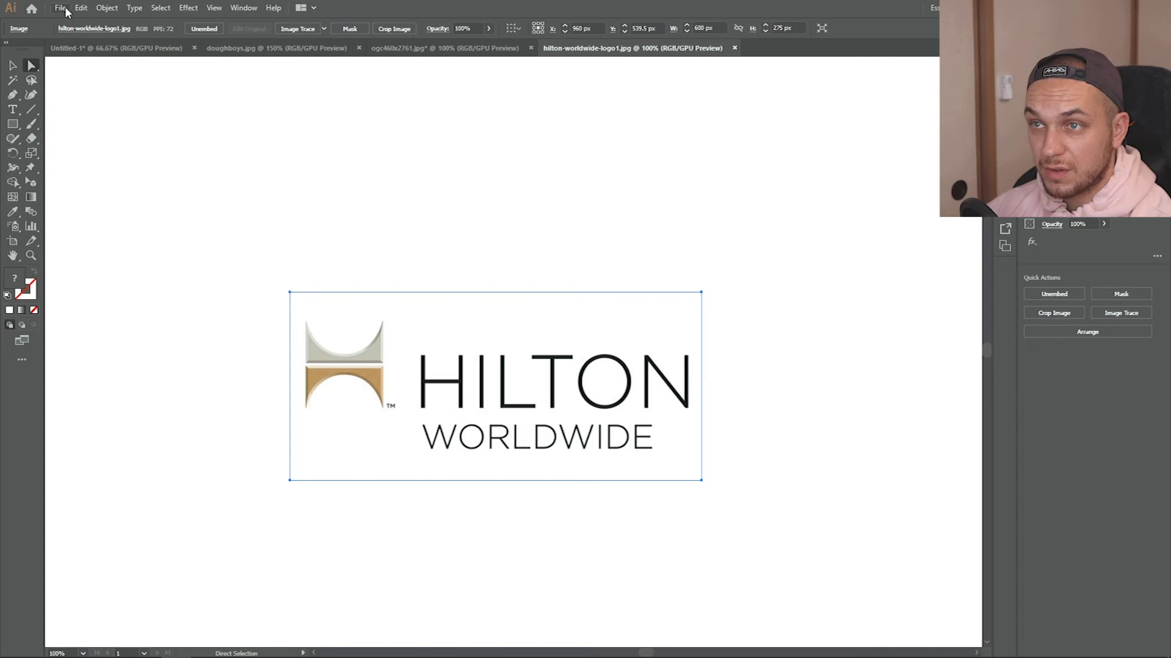
Trace the Hilton Worldwide logo with the default Image Trace preset and inspect the traced lettering up close.
left_click(61, 8)
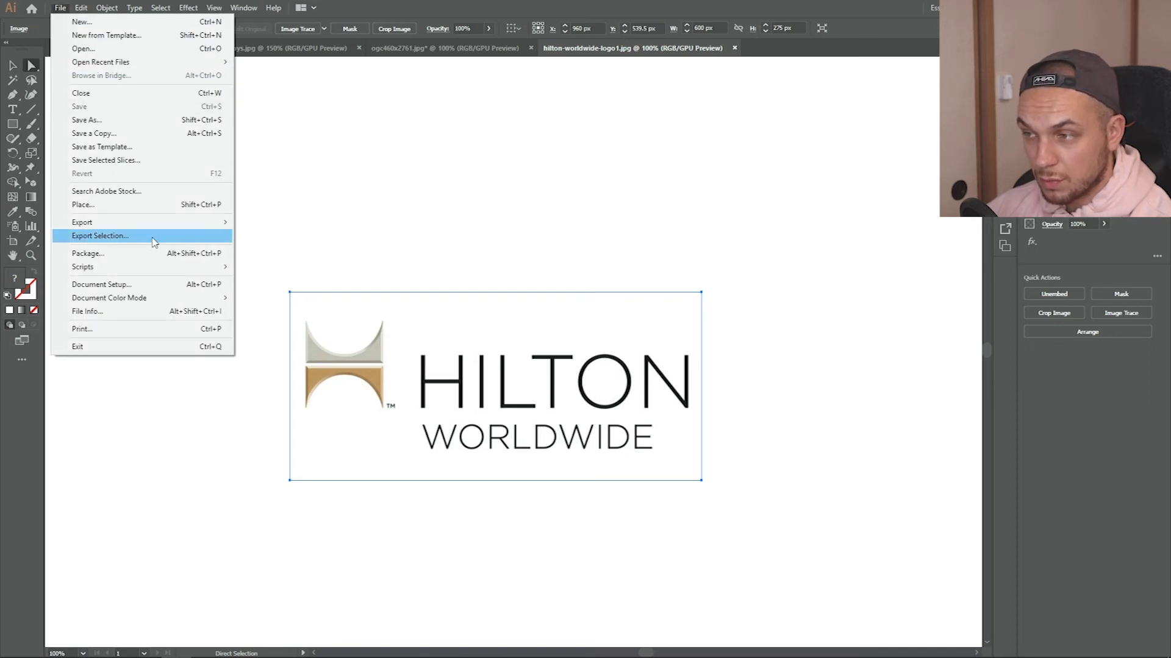
mouse_move(107, 8)
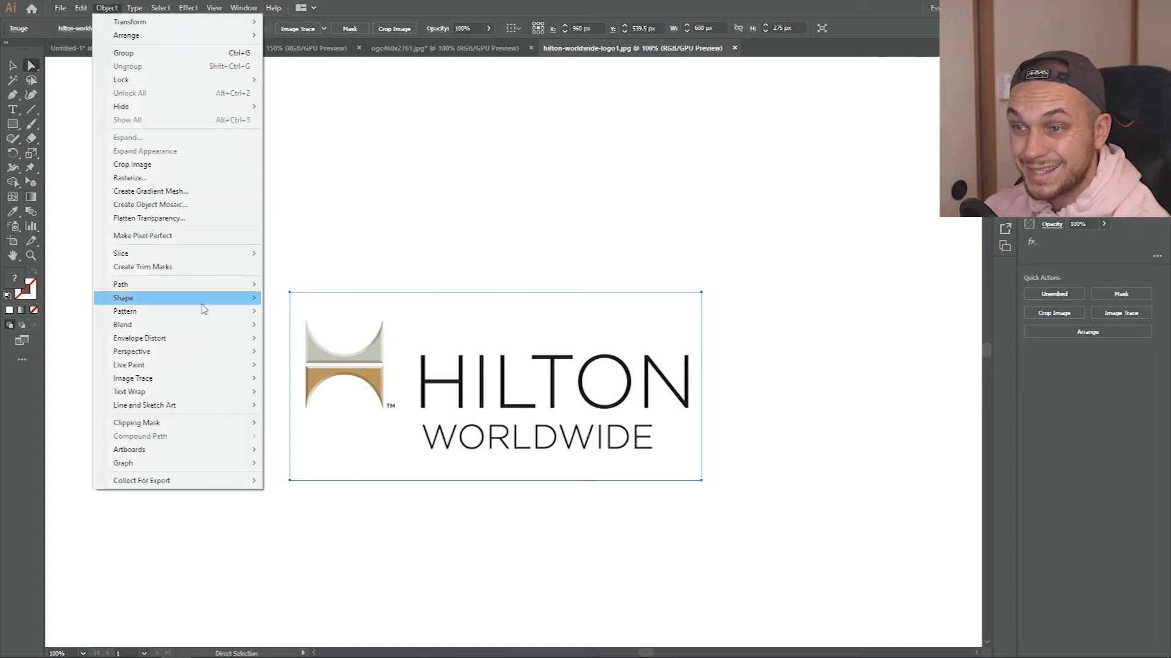
mouse_move(208, 353)
left_click(287, 378)
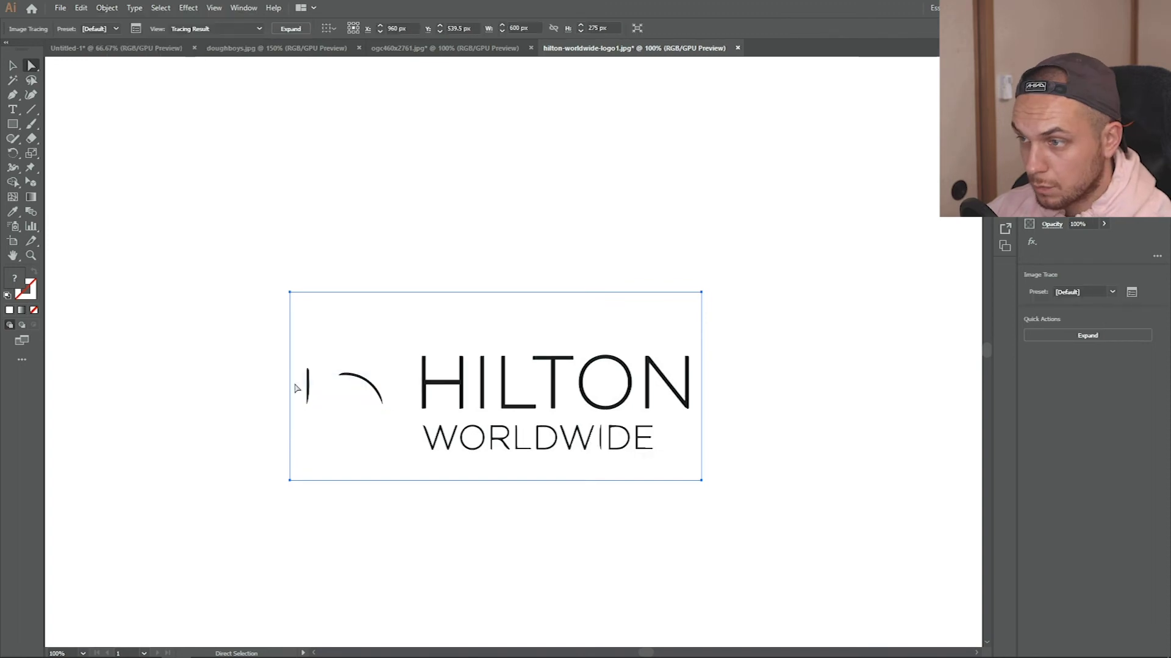
left_click(496, 465)
scroll(496, 465, "up", 5)
scroll(544, 441, "down", 5)
scroll(561, 400, "up", 4)
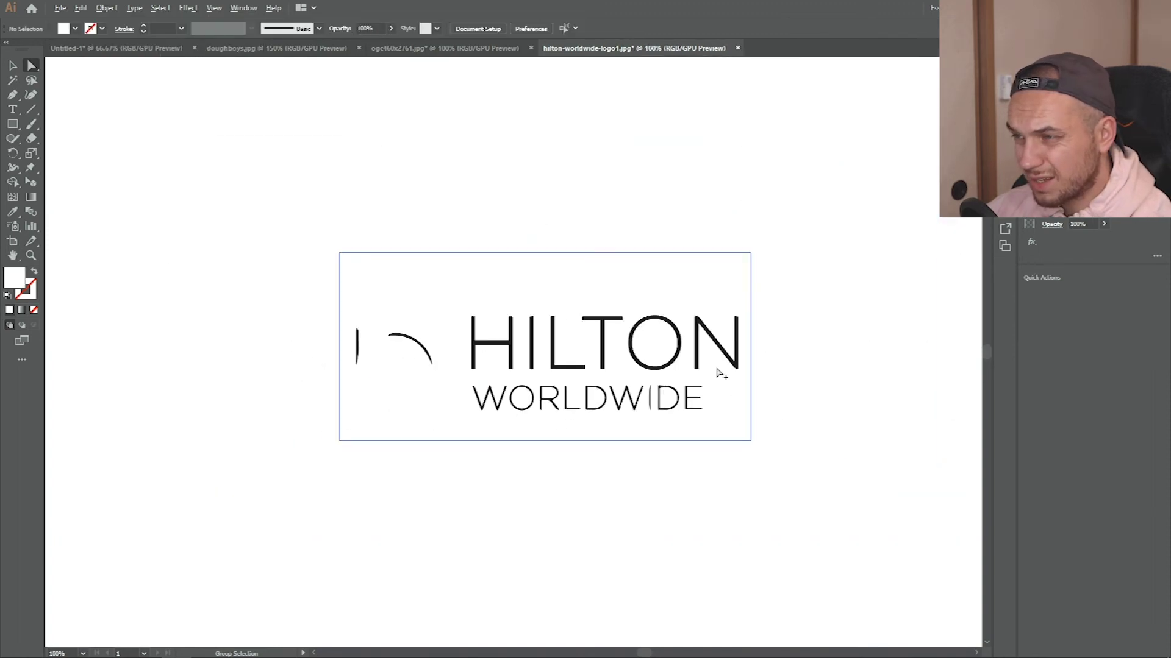
scroll(493, 481, "up", 4)
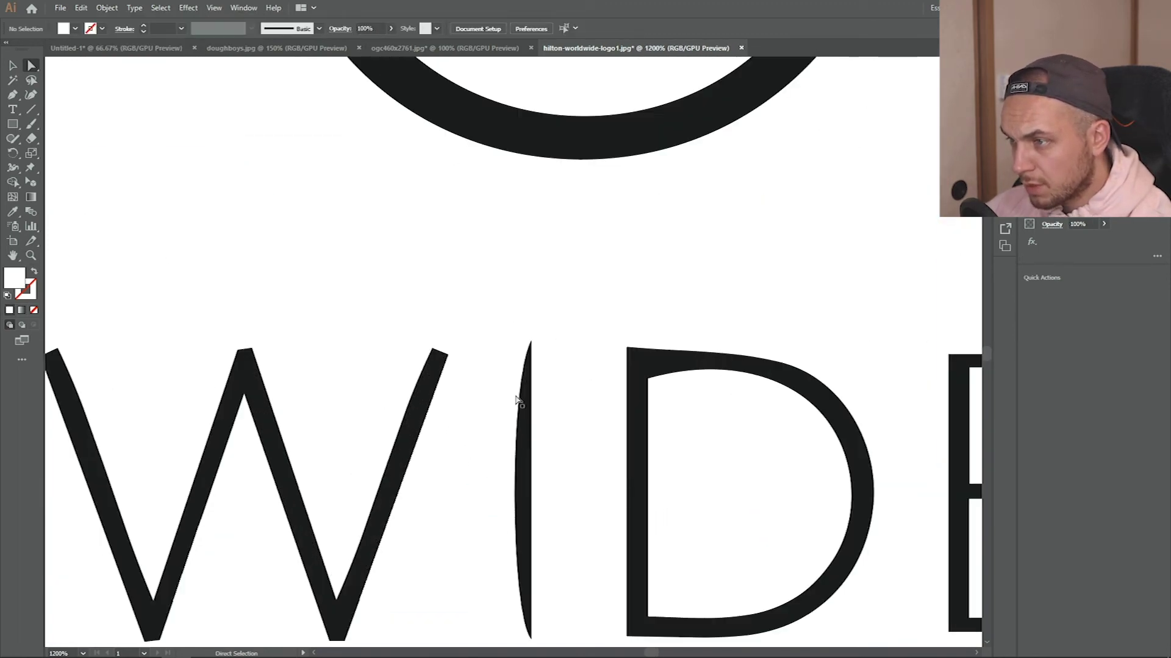
scroll(260, 419, "down", 6)
scroll(260, 419, "down", 2)
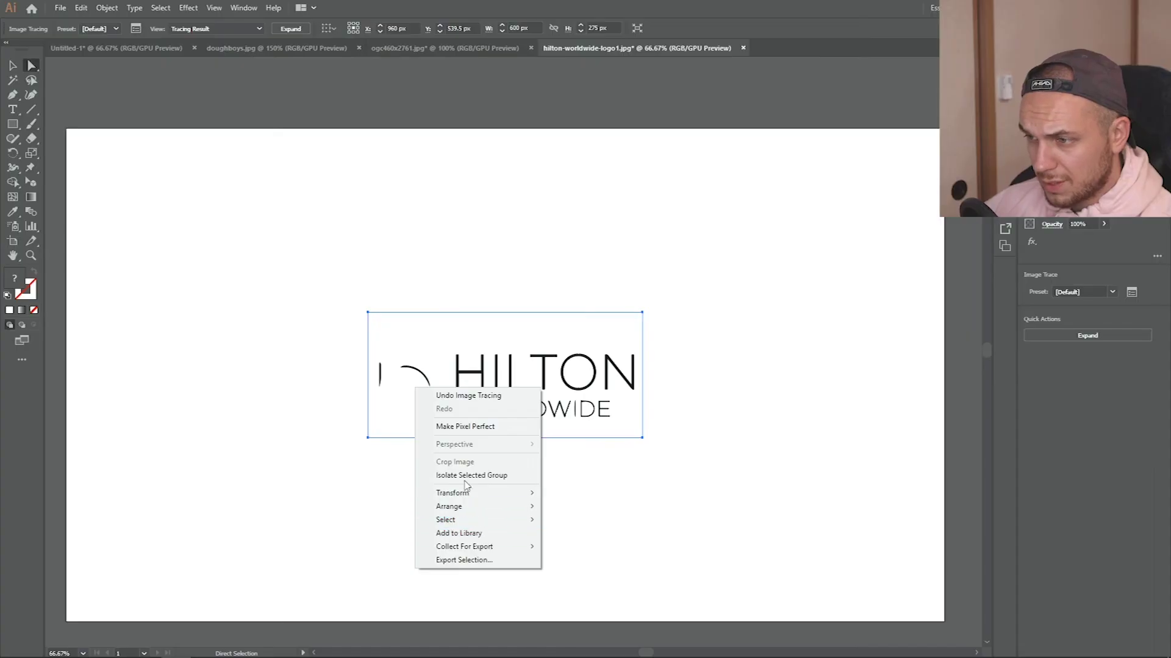
Expand the Hilton tracing and enlarge the WORLDWIDE lettering to match the width of HILTON above it.
left_click(426, 439)
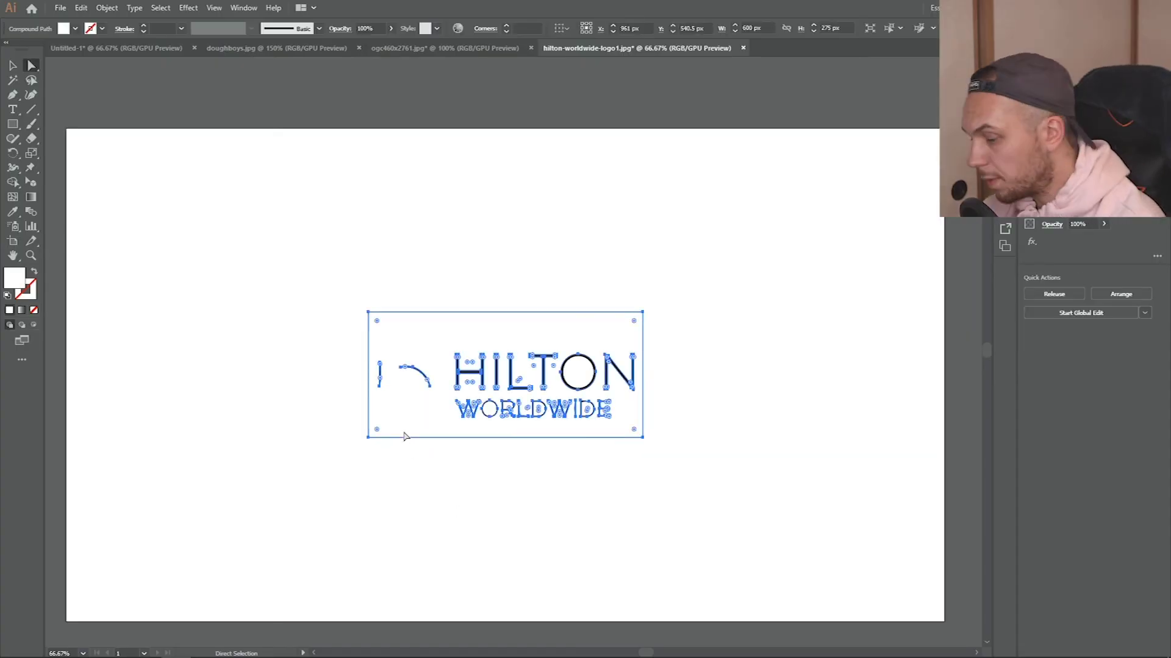
key("ctrl+1")
left_click(570, 439)
left_click_drag(576, 440, 612, 452)
key("shift+Down")
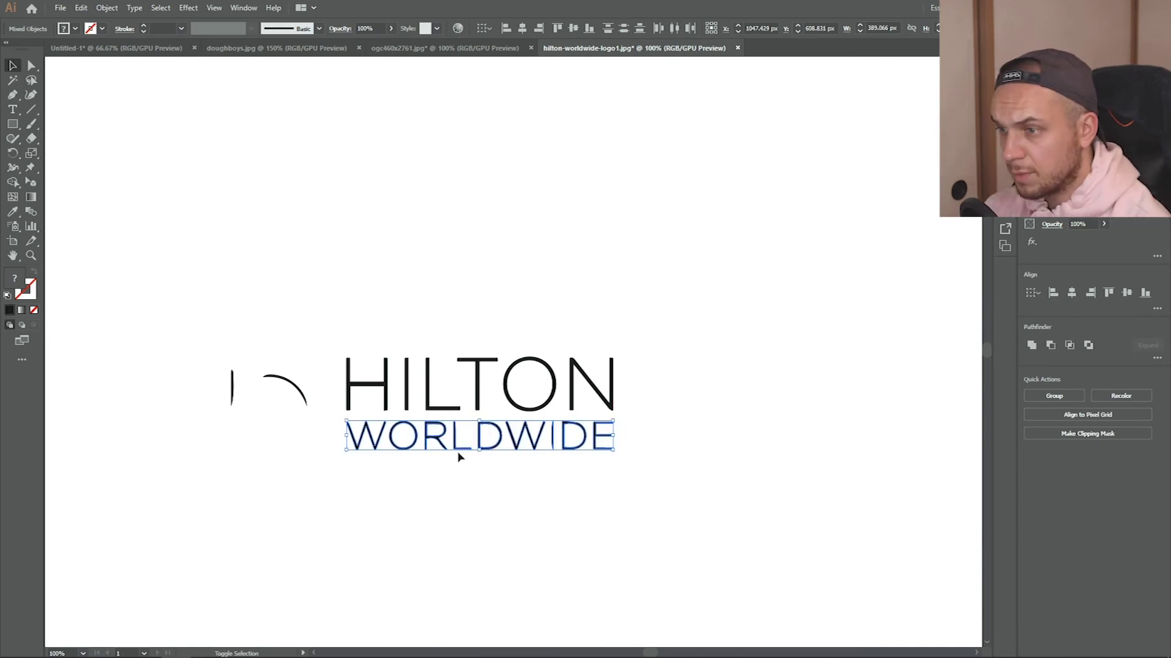
Delete the leftover traced fragments of the old H emblem beside the HILTON lettering.
left_click(393, 506)
scroll(185, 383, "up", 1)
left_click_drag(237, 345, 385, 487)
key("Delete")
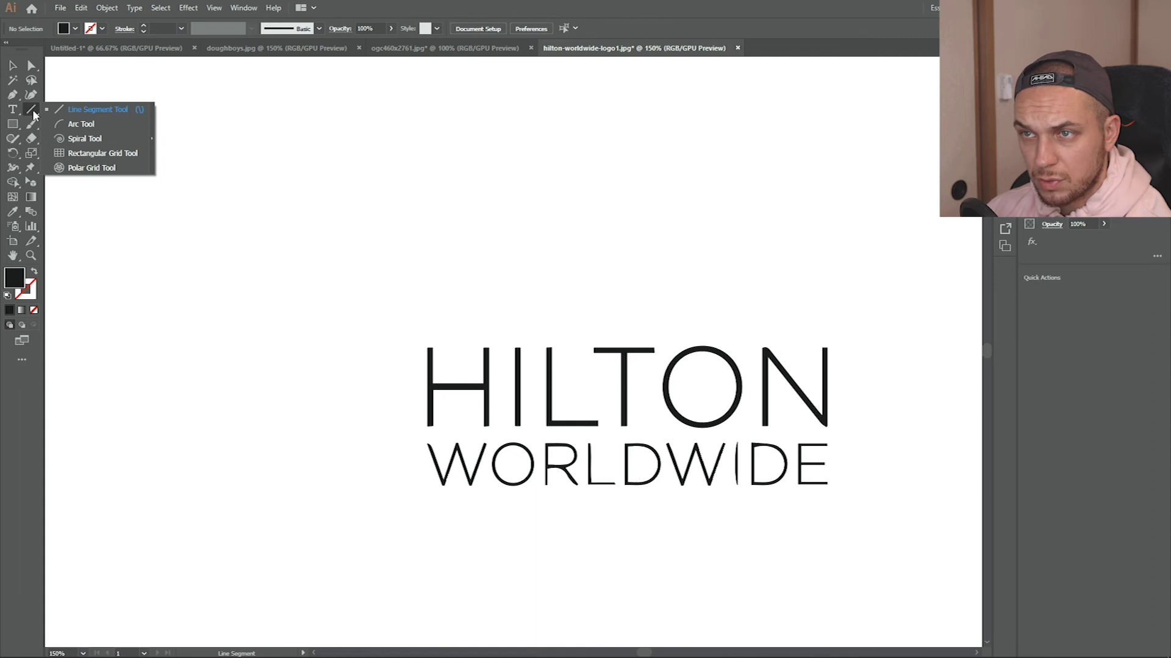
Draw an outlined arc beside the lettering and reflect a copy of it to form a half circle about 135 px wide.
left_click(81, 124)
mouse_move(406, 297)
left_mouse_down()
mouse_move(275, 319)
mouse_move(330, 293)
left_mouse_up()
key("shift+x")
left_click(106, 7)
left_click(290, 63)
left_click(421, 497)
key("v")
Reflect a copy of the whole half circle and move it down so the two curves bulge toward each other with a gap.
left_click(210, 274, "shift")
left_click(107, 7)
left_click(290, 63)
left_click(369, 473)
key("shift+Down")
key("shift+Down")
key("shift+Down")
key("shift+Down")
key("shift+Down")
key("shift+Down")
key("shift+Down")
key("shift+Down")
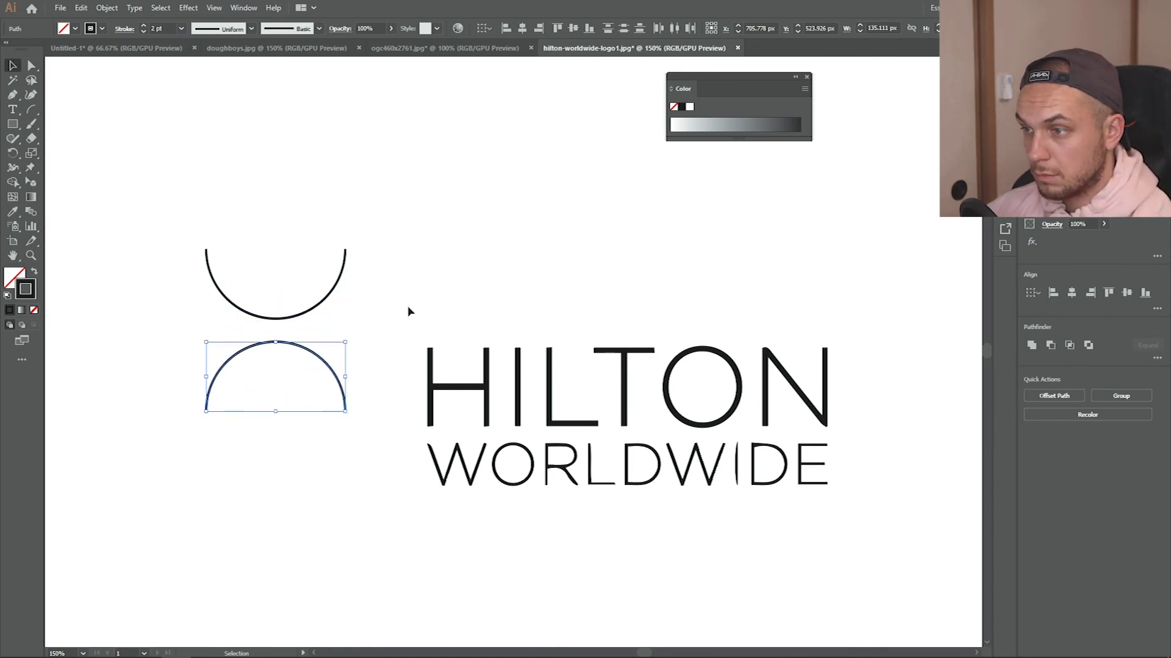
Place both half circles beside the lettering and scale them to about 115 px wide, matching the two text lines' combined height.
left_click(225, 237)
left_click_drag(313, 390, 328, 435)
left_click(437, 617)
left_click_drag(352, 561, 301, 370)
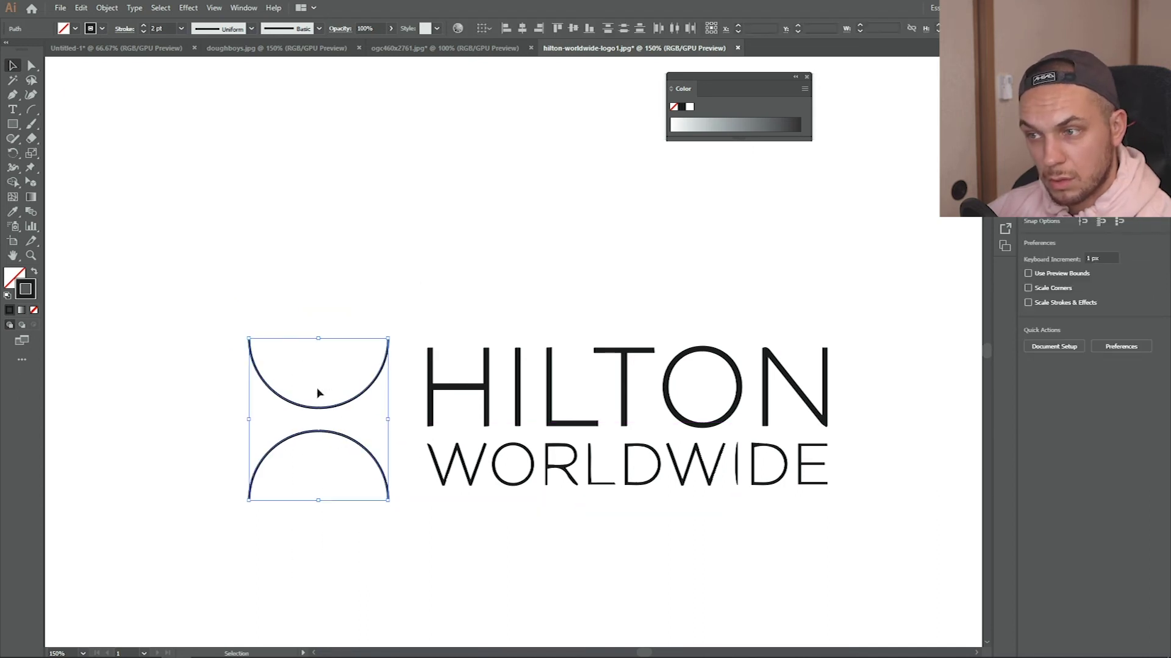
left_click_drag(317, 501, 318, 486)
left_click_drag(319, 339, 320, 347)
left_click(346, 529)
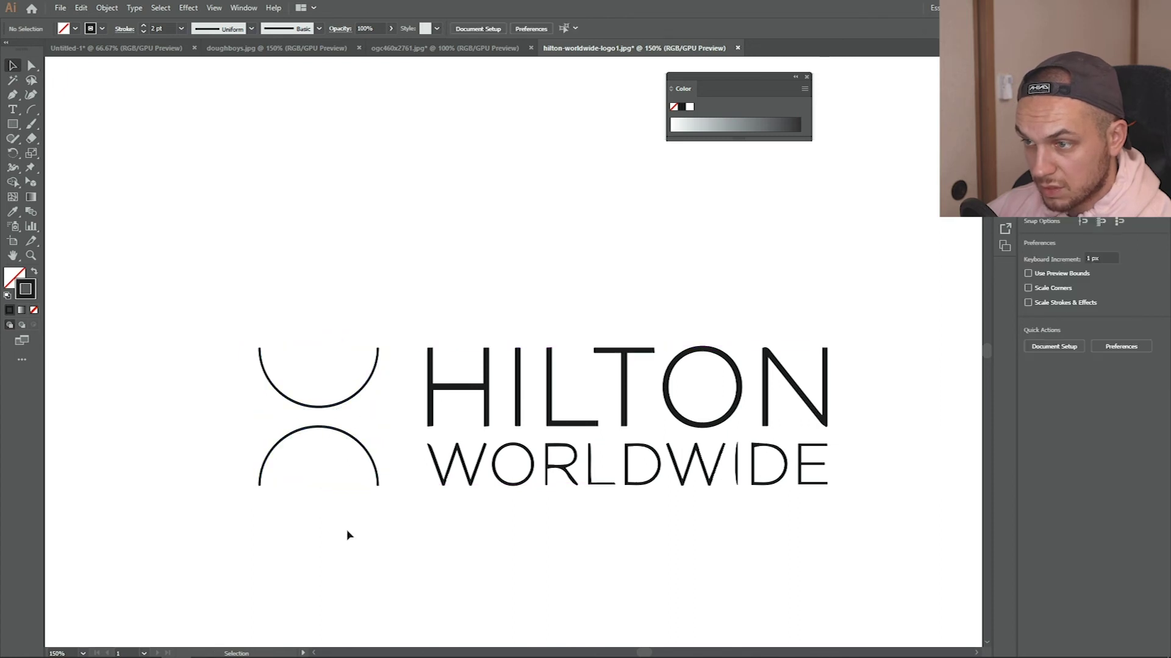
Select both half circles of the emblem and set their stroke weight to 5 pt.
key("ctrl+minus")
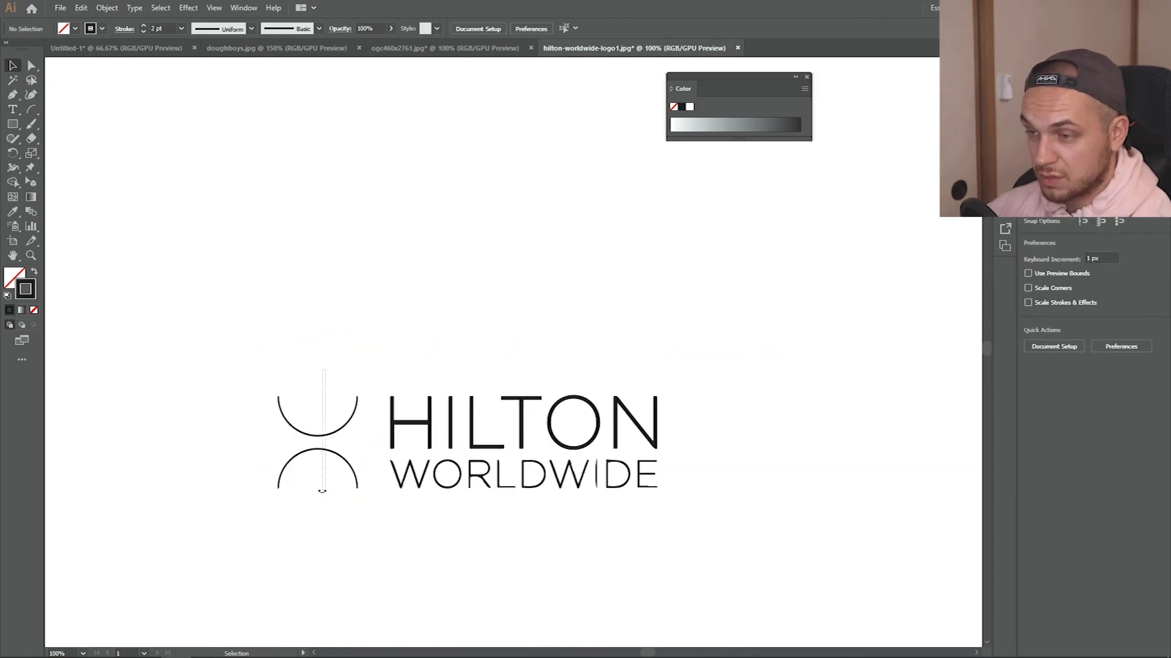
left_click(322, 490)
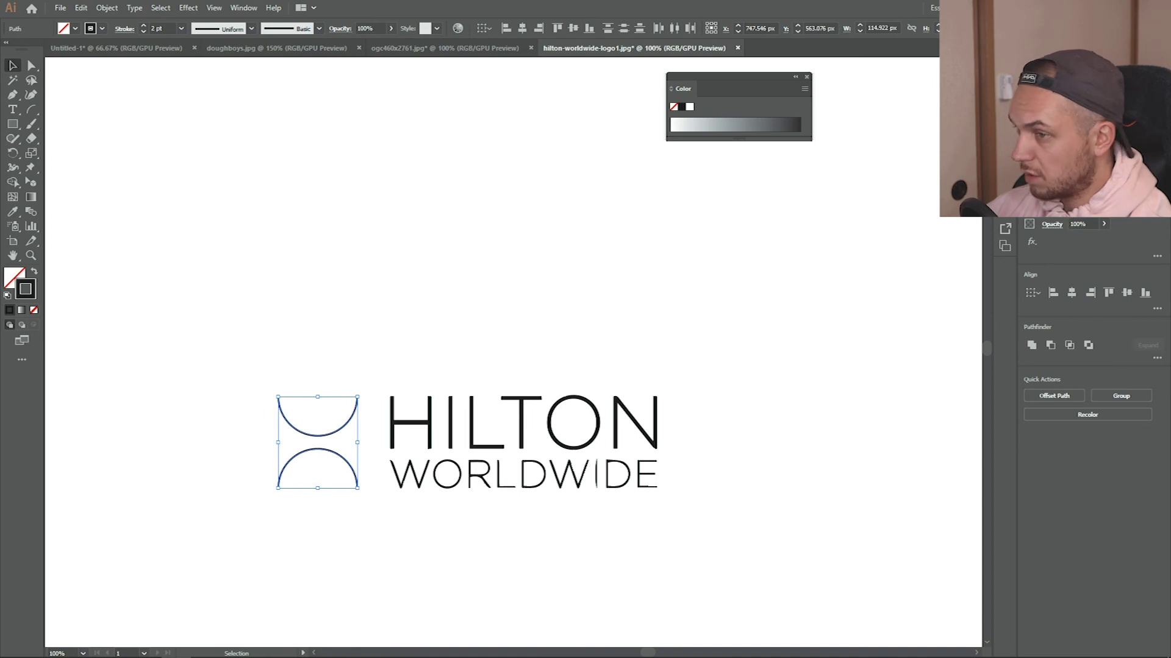
left_click(317, 390)
scroll(317, 390, "down", 1)
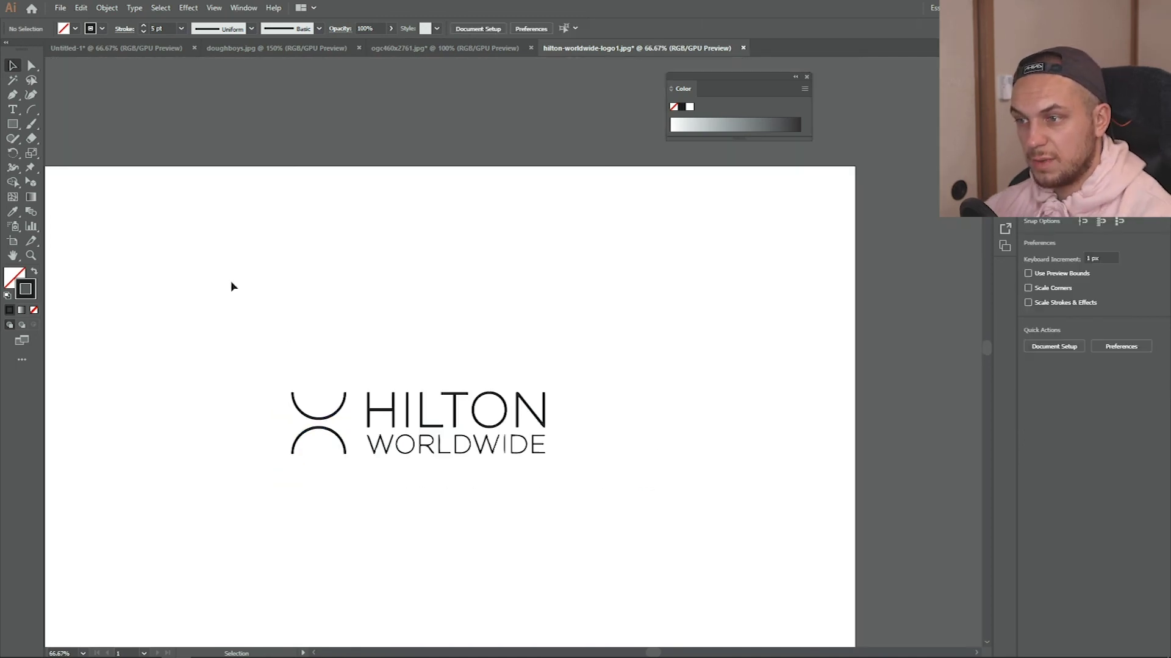